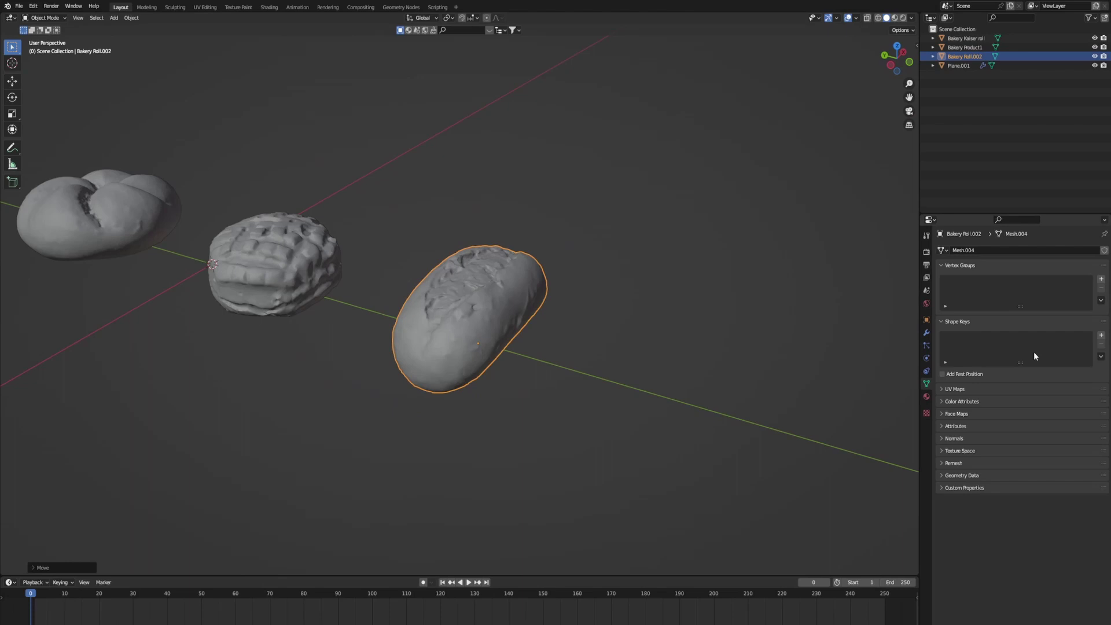
# Step: Add a Basis shape key and a second shape key to Bakery Roll.002, checking its mesh in Edit Mode
pyautogui.moveTo(632, 369); pyautogui.dragTo(1004, 371, button='middle')
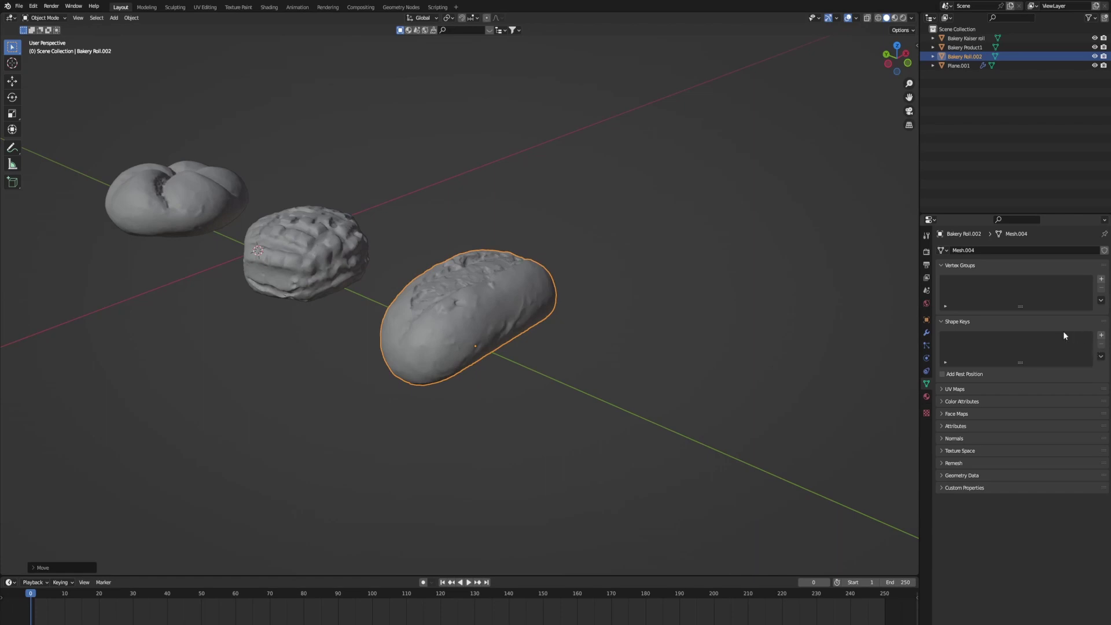
pyautogui.click(1100, 336)
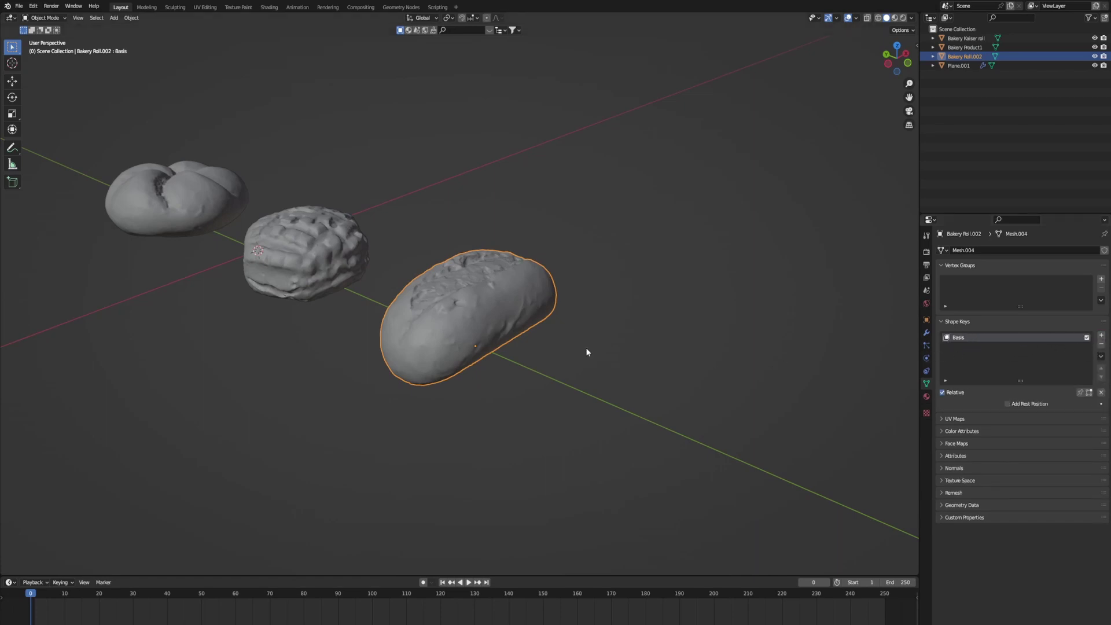
pyautogui.moveTo(585, 347); pyautogui.dragTo(468, 305, button='middle')
pyautogui.press('Tab')
pyautogui.moveTo(449, 326); pyautogui.dragTo(450, 326)
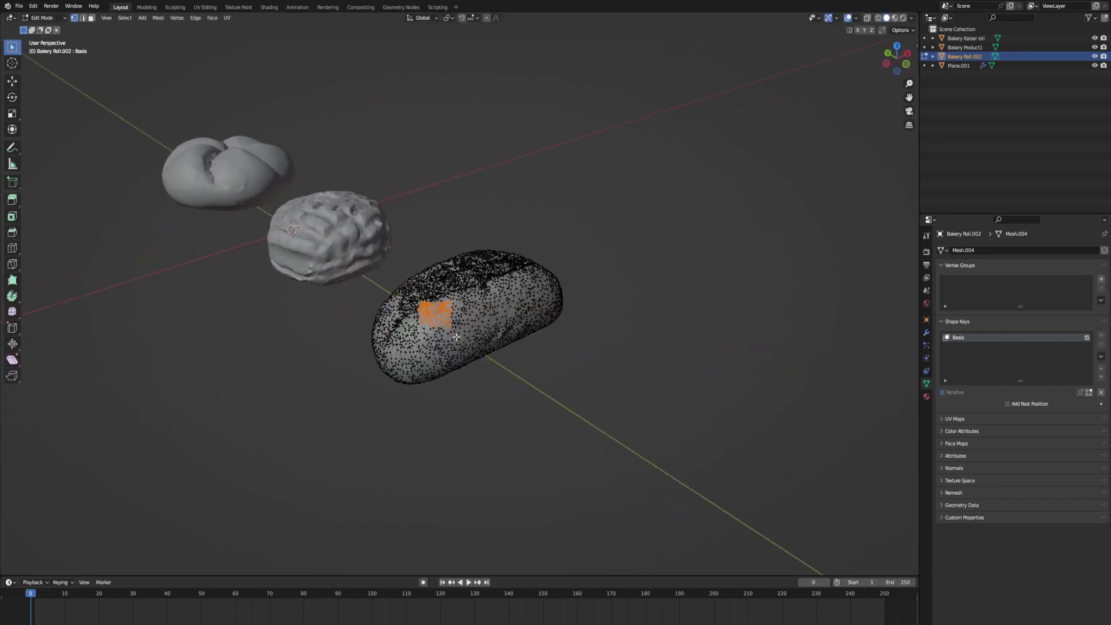
pyautogui.press('Tab')
pyautogui.click(1100, 337)
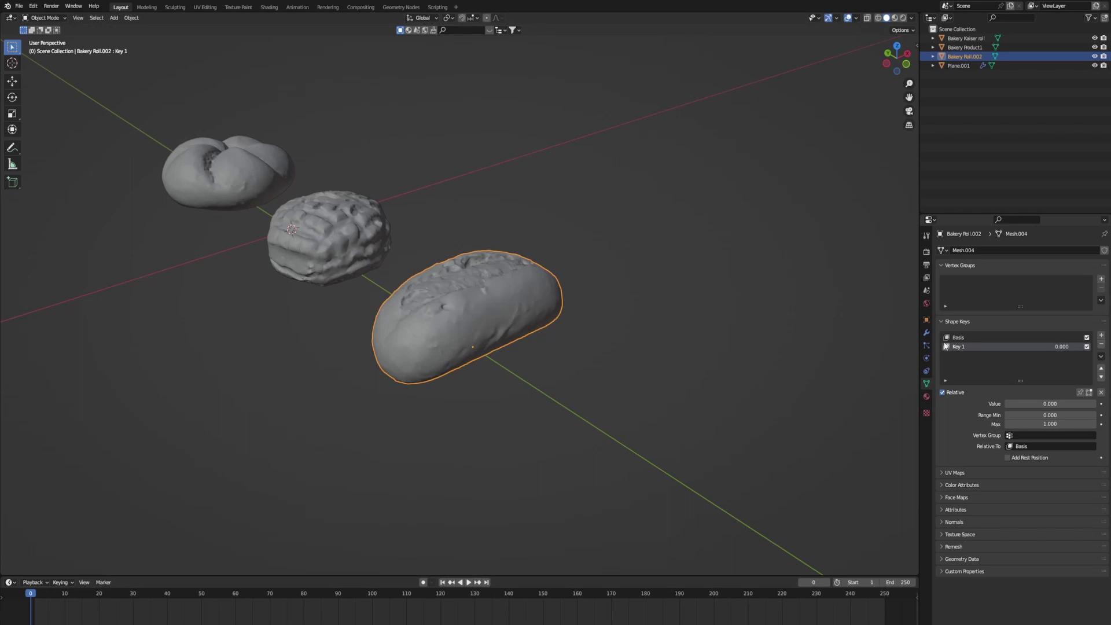
# Step: Switch Bakery Roll.002 to Sculpt Mode and set the Key 1 shape key's value to 1.000
pyautogui.moveTo(775, 371); pyautogui.dragTo(668, 359, button='middle')
pyautogui.click(36, 19)
pyautogui.click(44, 50)
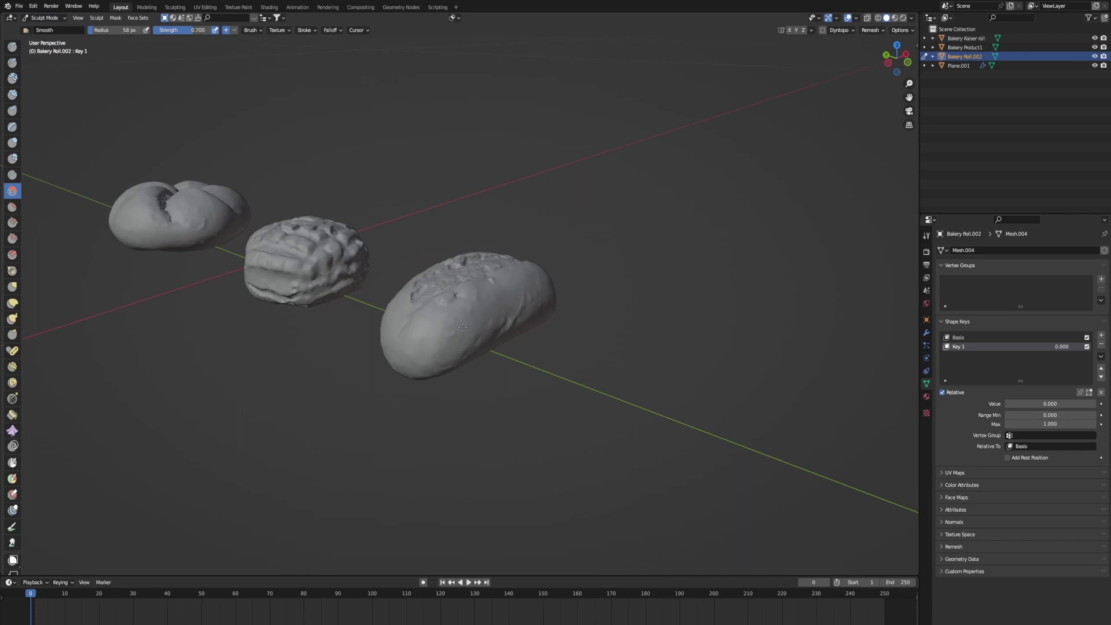
pyautogui.moveTo(1022, 403); pyautogui.dragTo(1066, 403)
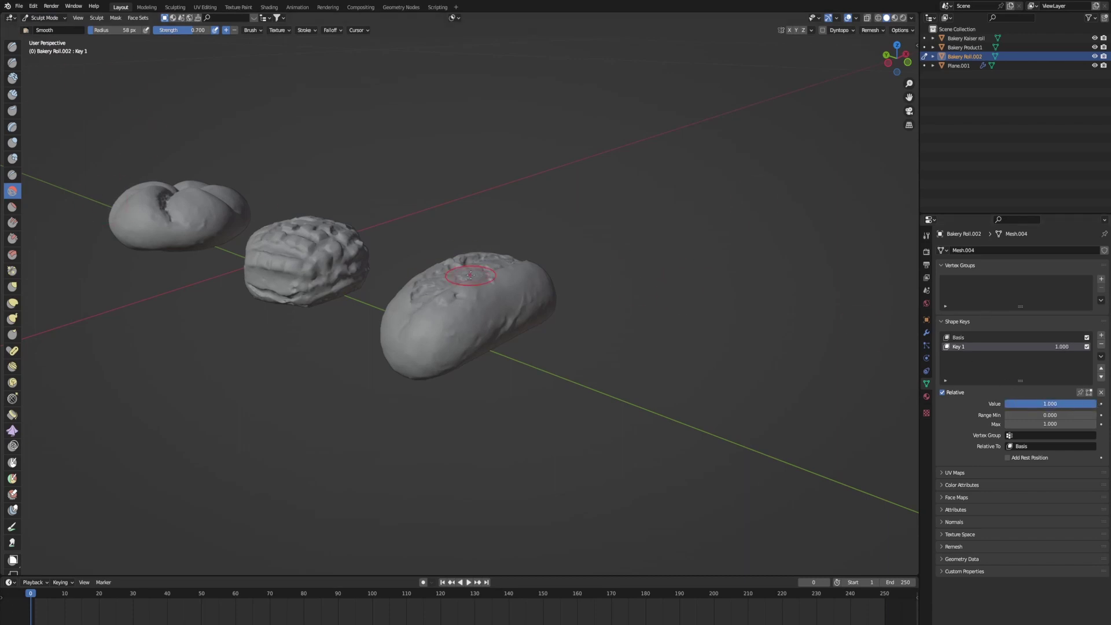
# Step: Try smoothing the cracked crust on top of the roll, and undo the stroke
pyautogui.moveTo(469, 276)
pyautogui.mouseDown()
pyautogui.moveTo(475, 315)
pyautogui.moveTo(515, 289)
pyautogui.moveTo(429, 276)
pyautogui.mouseUp()
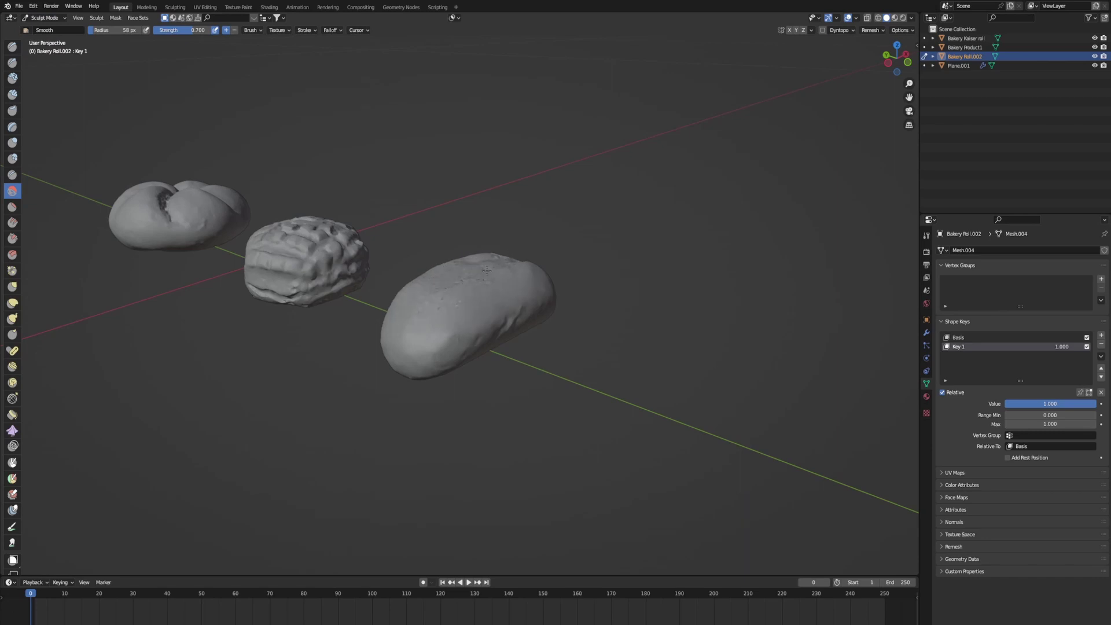
pyautogui.hotkey('ctrl', 'z')
pyautogui.scroll(3, 478, 236)
pyautogui.moveTo(463, 280)
pyautogui.mouseDown(button='middle')
pyautogui.moveTo(560, 296)
pyautogui.moveTo(461, 281)
pyautogui.mouseUp(button='middle')
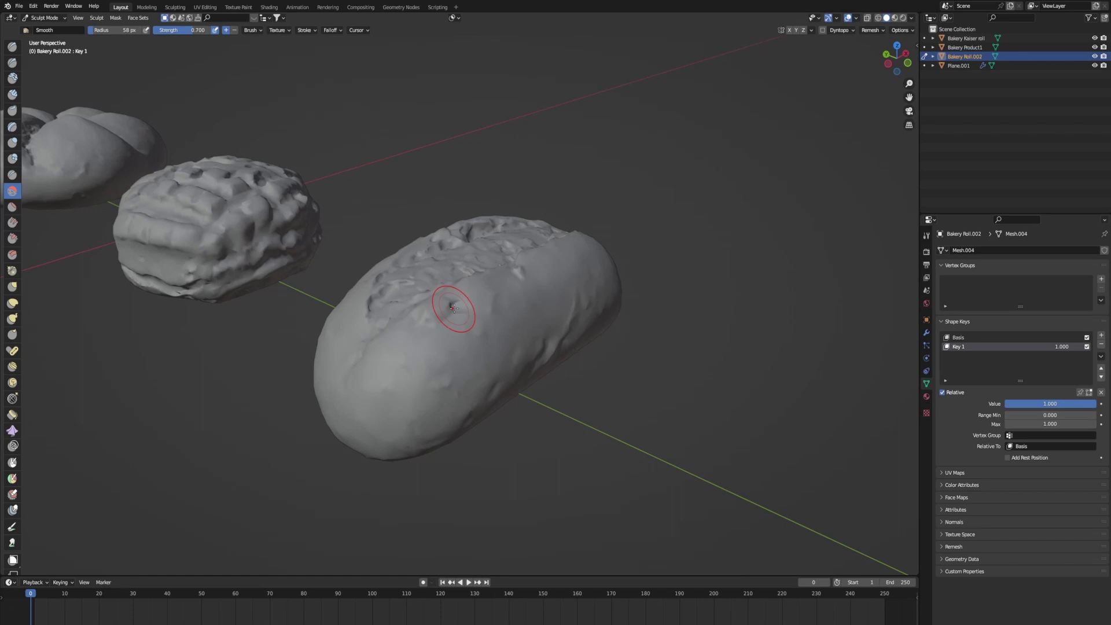
# Step: Smooth the roll's cracked top, ends and sides with the Smooth brush into a plain dough shape
pyautogui.moveTo(570, 500); pyautogui.dragTo(601, 500, button='middle')
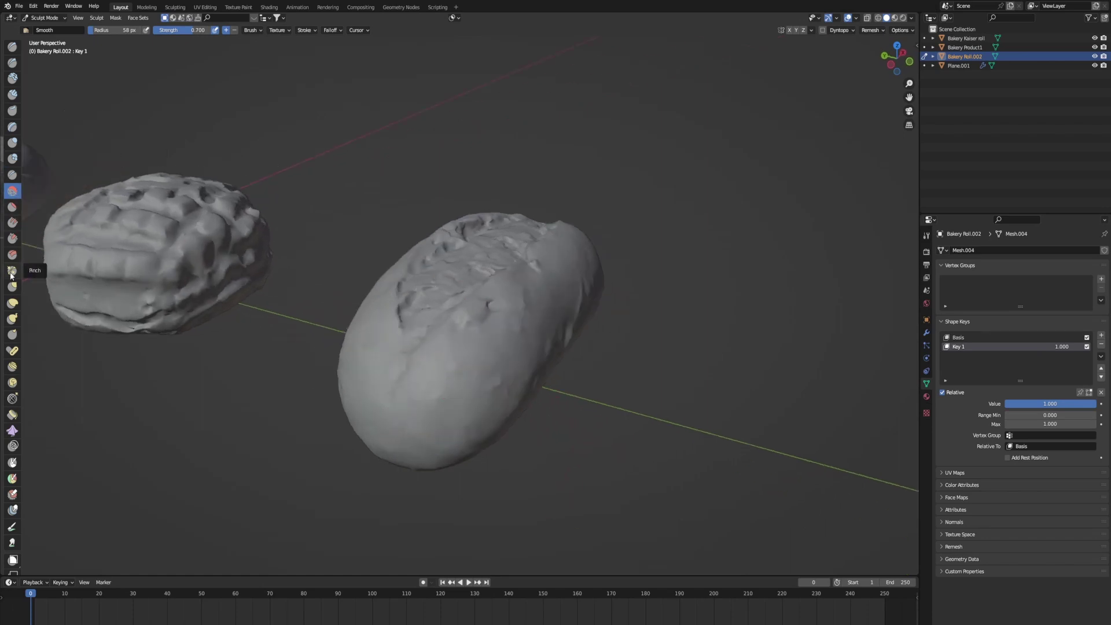
pyautogui.moveTo(375, 337); pyautogui.dragTo(495, 285, button='middle')
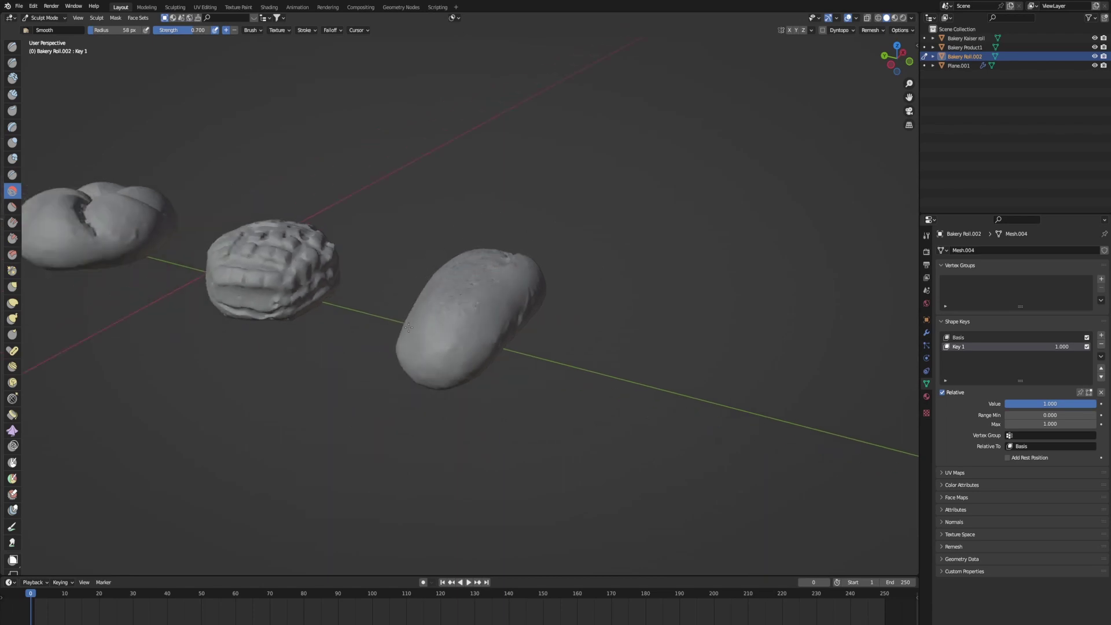
pyautogui.moveTo(395, 364)
pyautogui.mouseDown()
pyautogui.moveTo(463, 355)
pyautogui.moveTo(521, 310)
pyautogui.mouseUp()
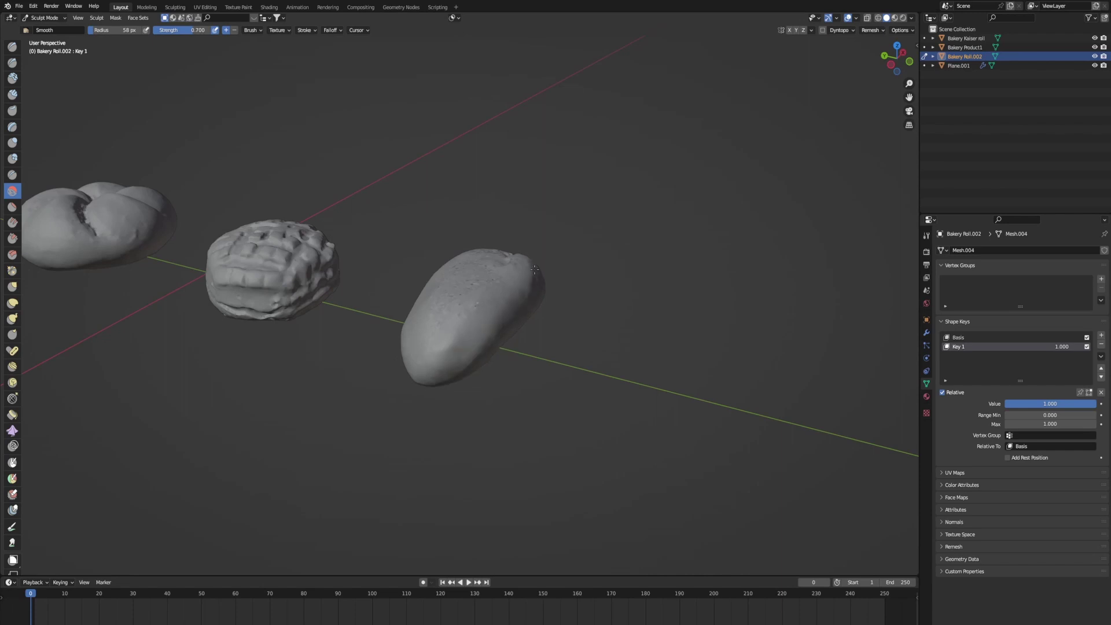
pyautogui.moveTo(534, 269); pyautogui.dragTo(533, 353, button='middle')
pyautogui.moveTo(563, 323); pyautogui.dragTo(565, 301)
pyautogui.scroll(5, 481, 379)
pyautogui.moveTo(457, 330); pyautogui.dragTo(526, 166, button='middle')
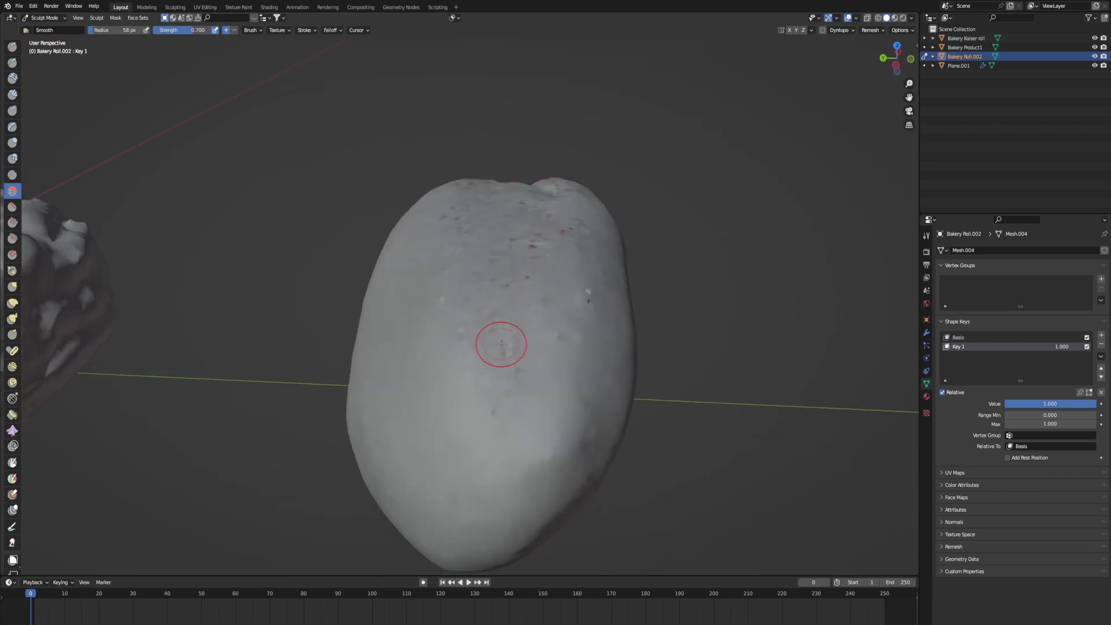
pyautogui.moveTo(488, 405); pyautogui.dragTo(341, 293, button='middle')
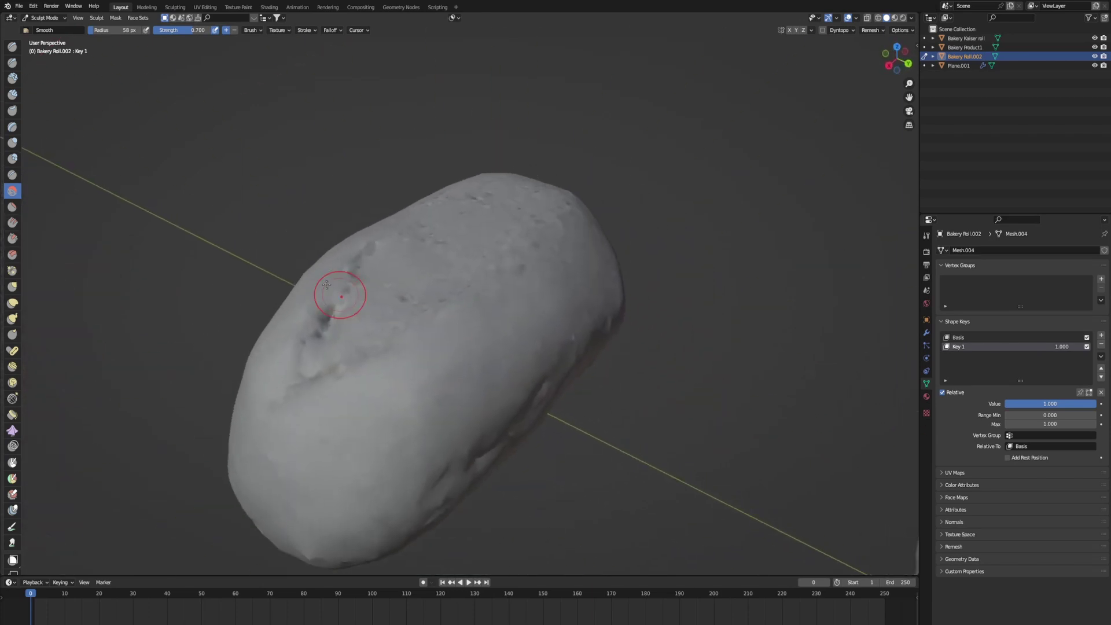
pyautogui.moveTo(308, 367)
pyautogui.mouseDown(button='middle')
pyautogui.moveTo(533, 318)
pyautogui.moveTo(469, 323)
pyautogui.moveTo(557, 358)
pyautogui.mouseUp(button='middle')
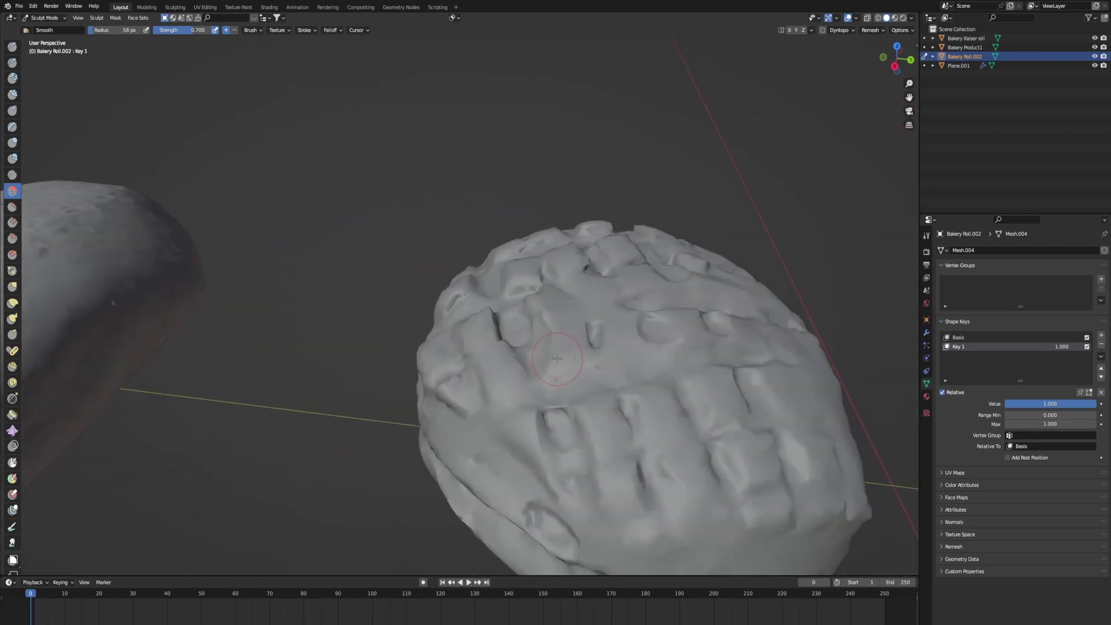
pyautogui.moveTo(483, 329); pyautogui.dragTo(509, 350, button='middle')
pyautogui.scroll(-3, 487, 368)
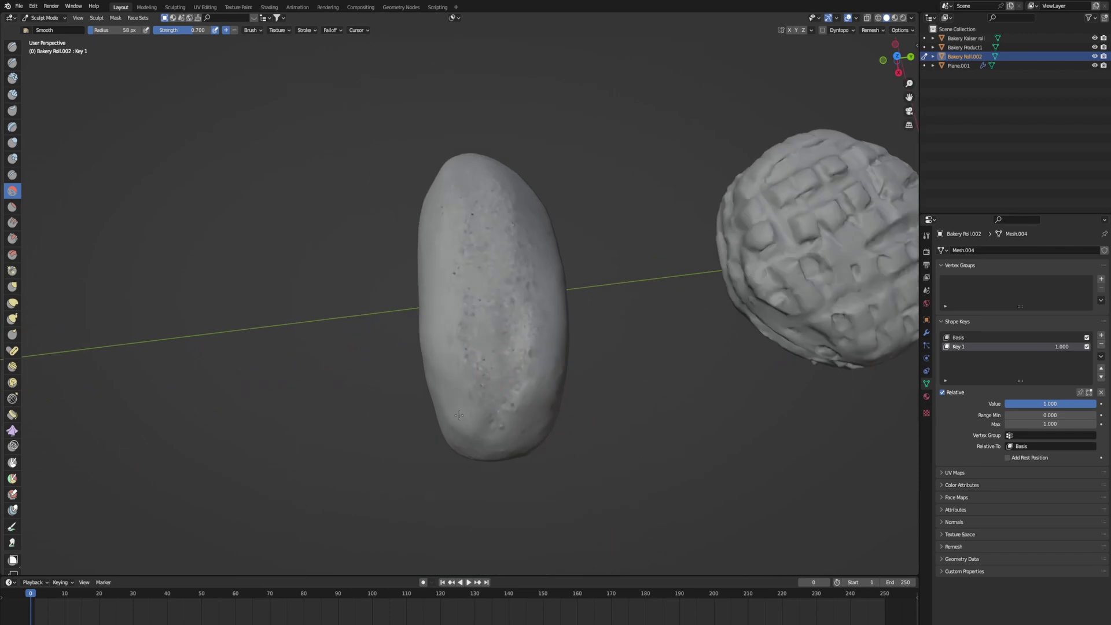
pyautogui.moveTo(459, 415); pyautogui.dragTo(452, 169)
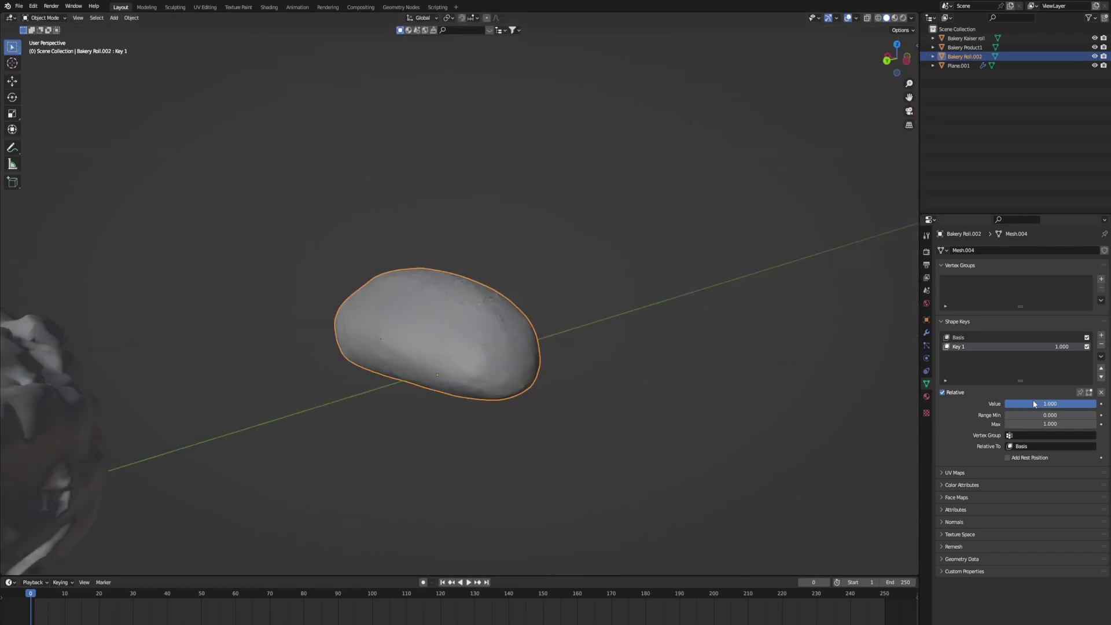
# Step: Preview the smoothed shape of Bakery Roll.002 in Object Mode by scrubbing the Key 1 value
pyautogui.moveTo(1034, 404)
pyautogui.mouseDown()
pyautogui.moveTo(943, 404)
pyautogui.moveTo(1033, 404)
pyautogui.mouseUp()
pyautogui.moveTo(792, 341); pyautogui.dragTo(726, 345, button='middle')
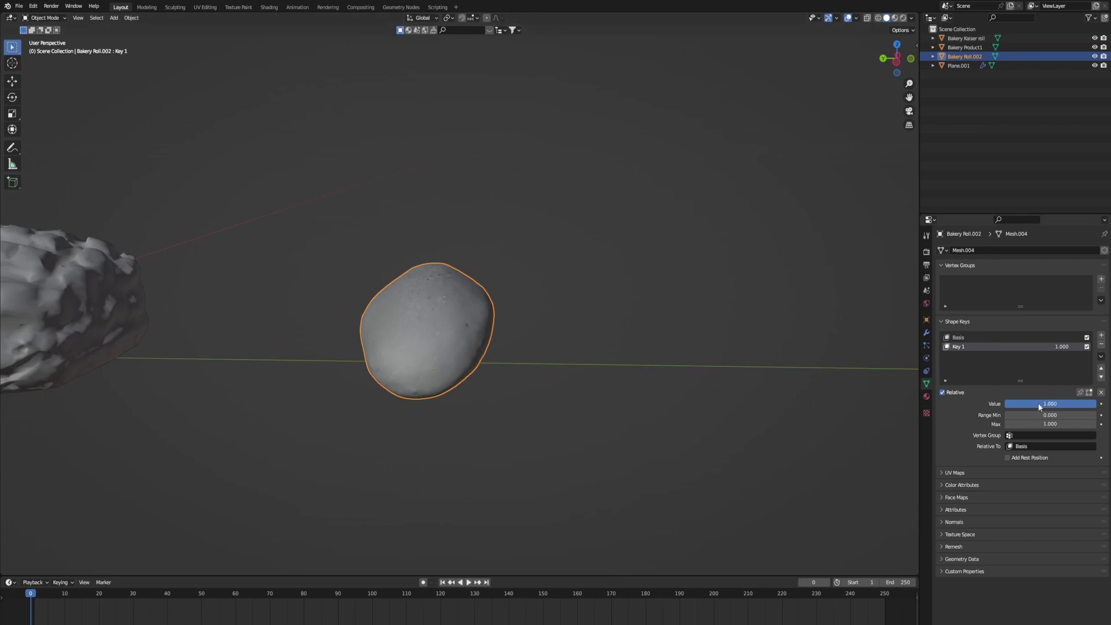
pyautogui.moveTo(1039, 406)
pyautogui.mouseDown()
pyautogui.moveTo(978, 407)
pyautogui.moveTo(1041, 407)
pyautogui.mouseUp()
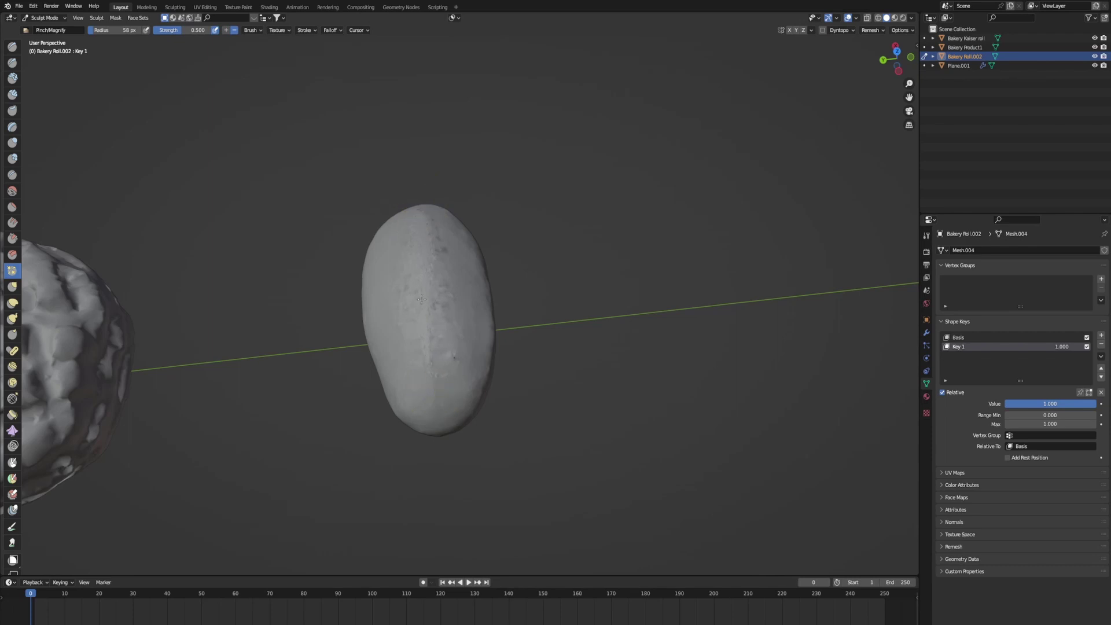
# Step: Pinch a lengthwise ridge along the top of the roll with the Pinch/Magnify brush, and select the Smooth brush
pyautogui.moveTo(421, 218); pyautogui.dragTo(438, 266, button='middle')
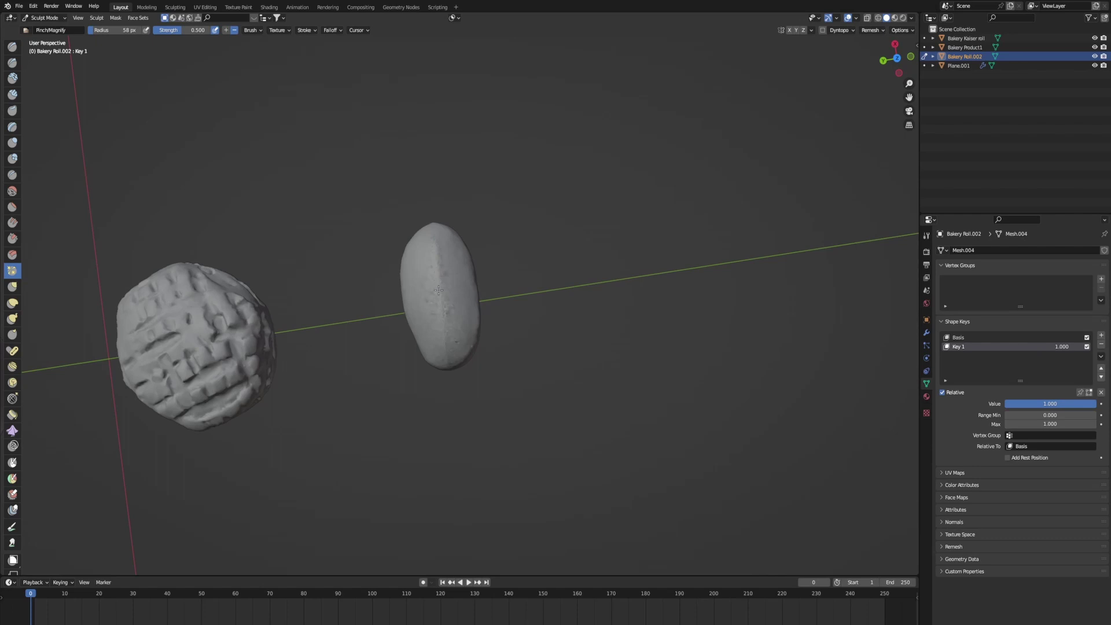
pyautogui.moveTo(438, 290)
pyautogui.mouseDown()
pyautogui.moveTo(451, 350)
pyautogui.moveTo(440, 265)
pyautogui.mouseUp()
pyautogui.click(13, 191)
pyautogui.scroll(3, 405, 231)
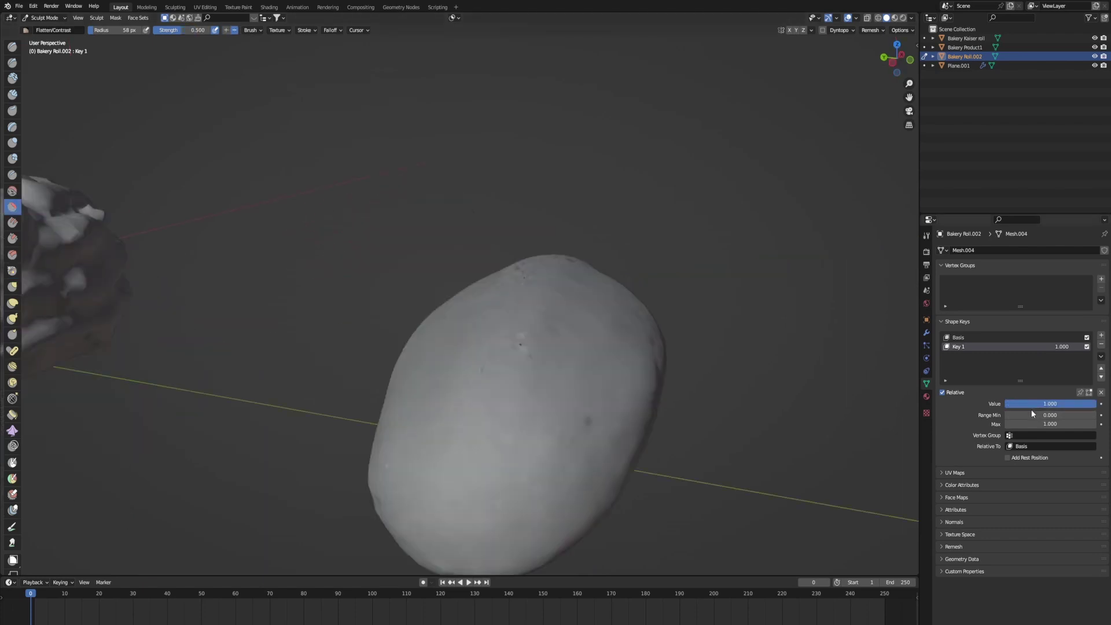
# Step: Scrub the Key 1 values of Bakery Roll.002 and Bakery Product1 and inspect their sculpted dough shapes
pyautogui.moveTo(1089, 404); pyautogui.dragTo(1064, 403)
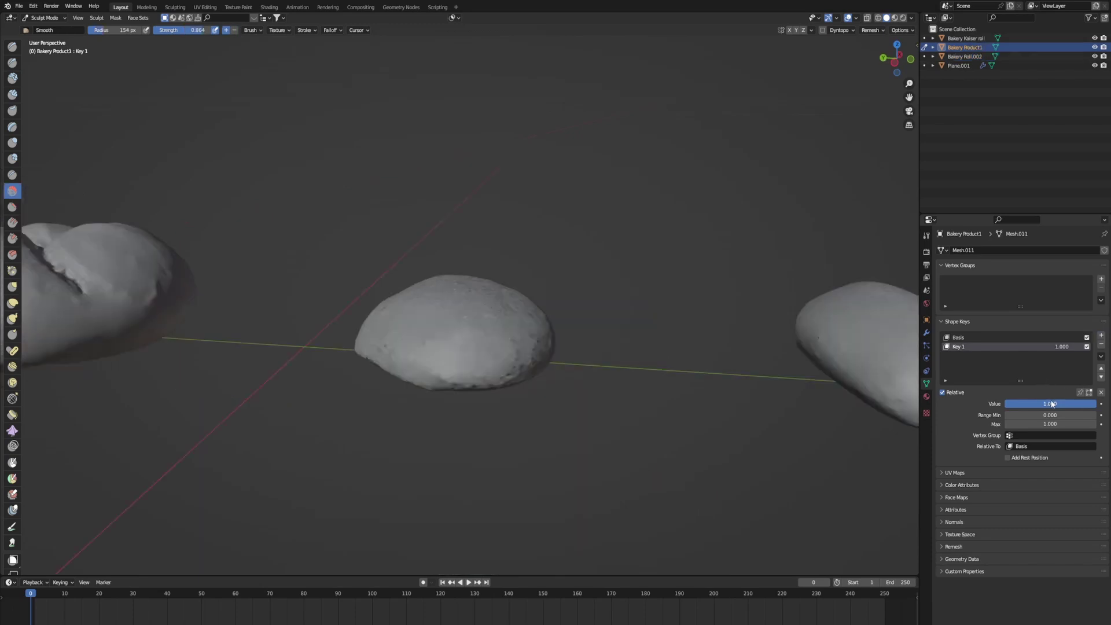
pyautogui.moveTo(1065, 403)
pyautogui.mouseDown()
pyautogui.moveTo(1005, 404)
pyautogui.moveTo(1070, 403)
pyautogui.mouseUp()
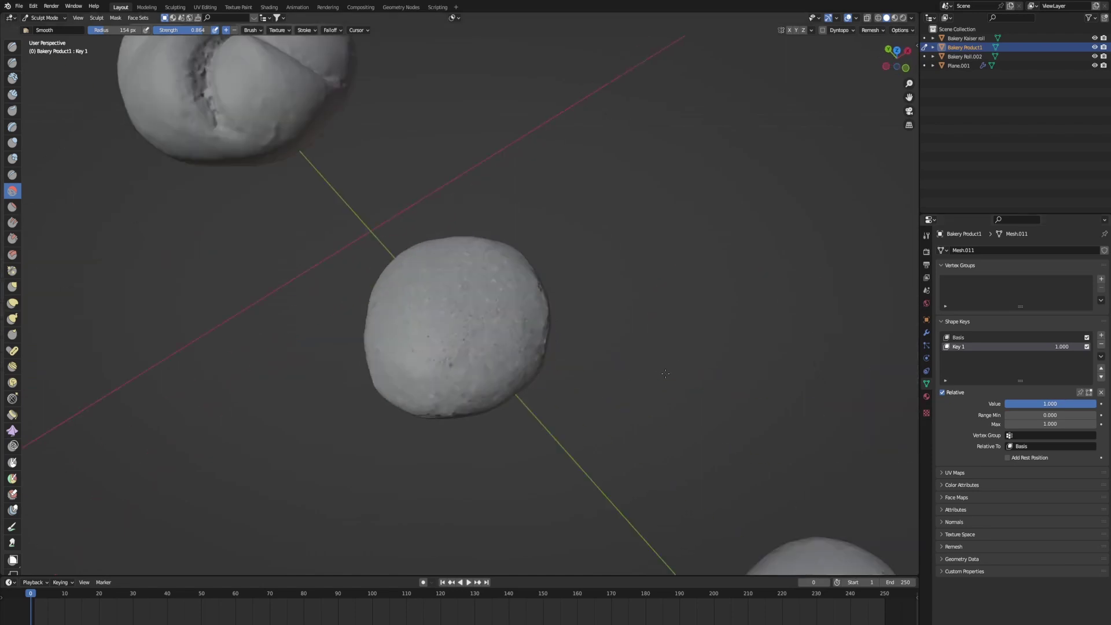
pyautogui.moveTo(666, 373); pyautogui.dragTo(663, 394, button='middle')
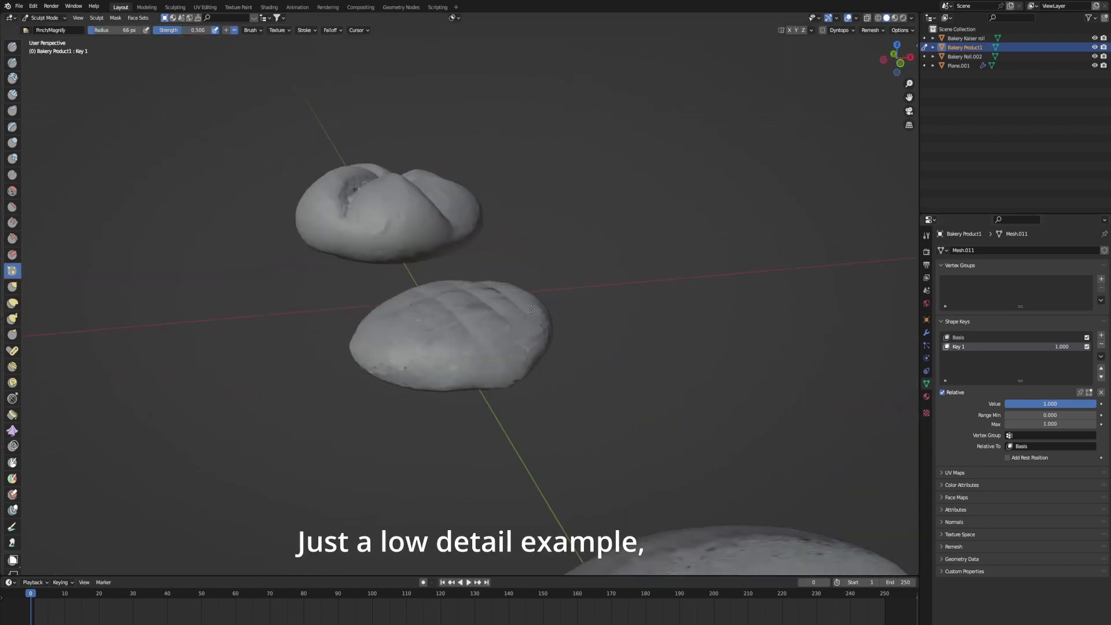
pyautogui.scroll(4, 518, 355)
pyautogui.moveTo(518, 354); pyautogui.dragTo(414, 355, button='middle')
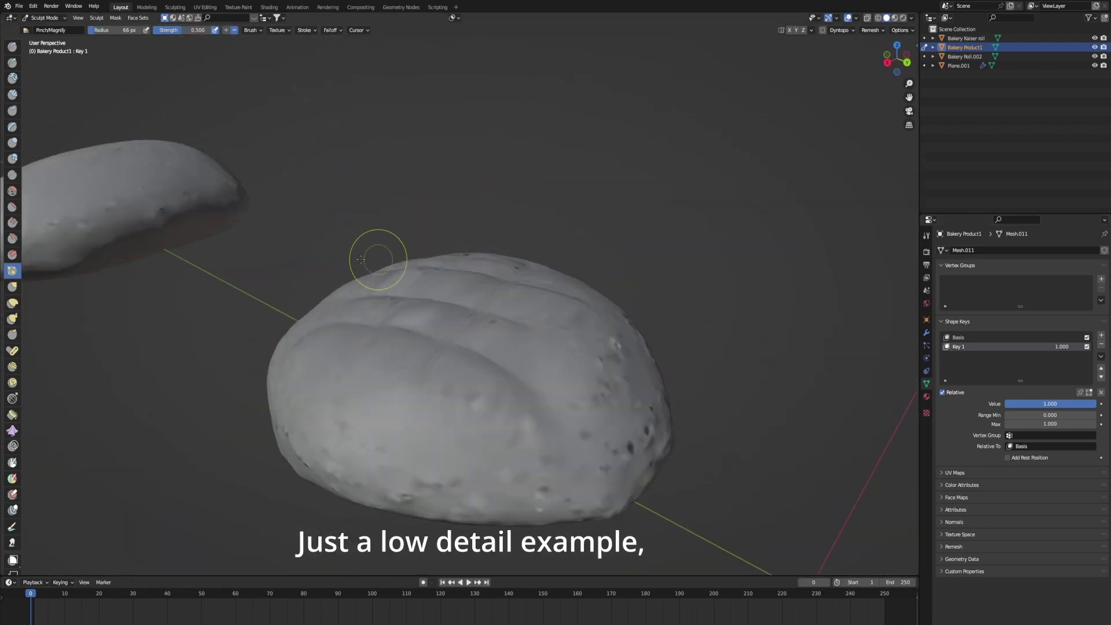
# Step: Return Bakery Product1 to Object Mode and scrub its Key 1 value to preview the shape transition
pyautogui.click(33, 20)
pyautogui.click(35, 28)
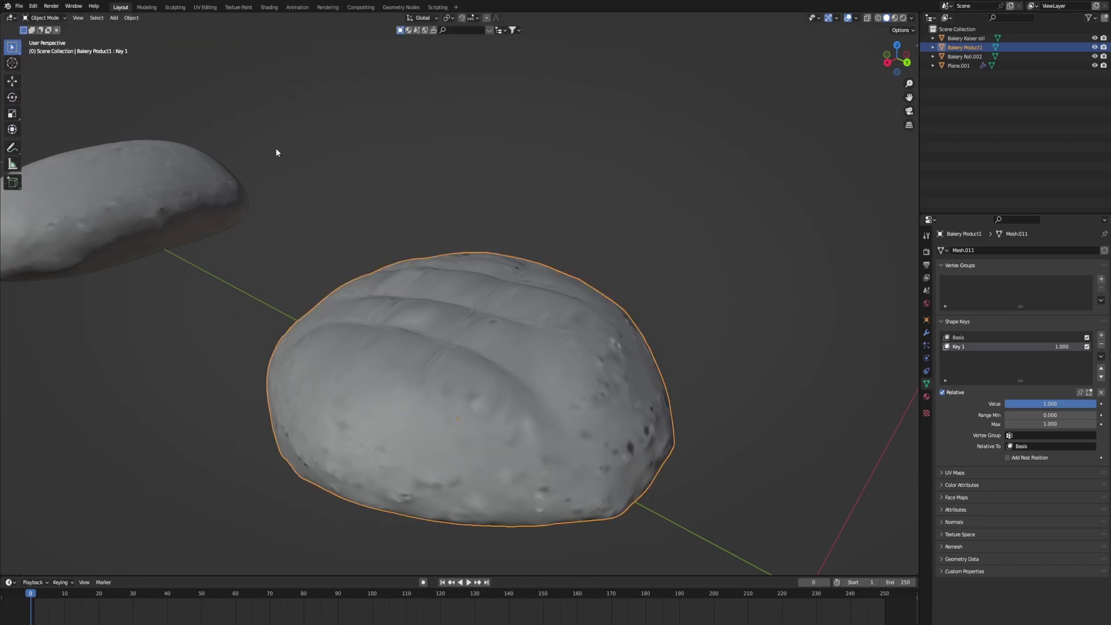
pyautogui.moveTo(521, 335); pyautogui.dragTo(557, 321, button='middle')
pyautogui.scroll(-2, 556, 322)
pyautogui.moveTo(1055, 403)
pyautogui.mouseDown()
pyautogui.moveTo(1003, 403)
pyautogui.moveTo(1059, 403)
pyautogui.moveTo(1046, 403)
pyautogui.mouseUp()
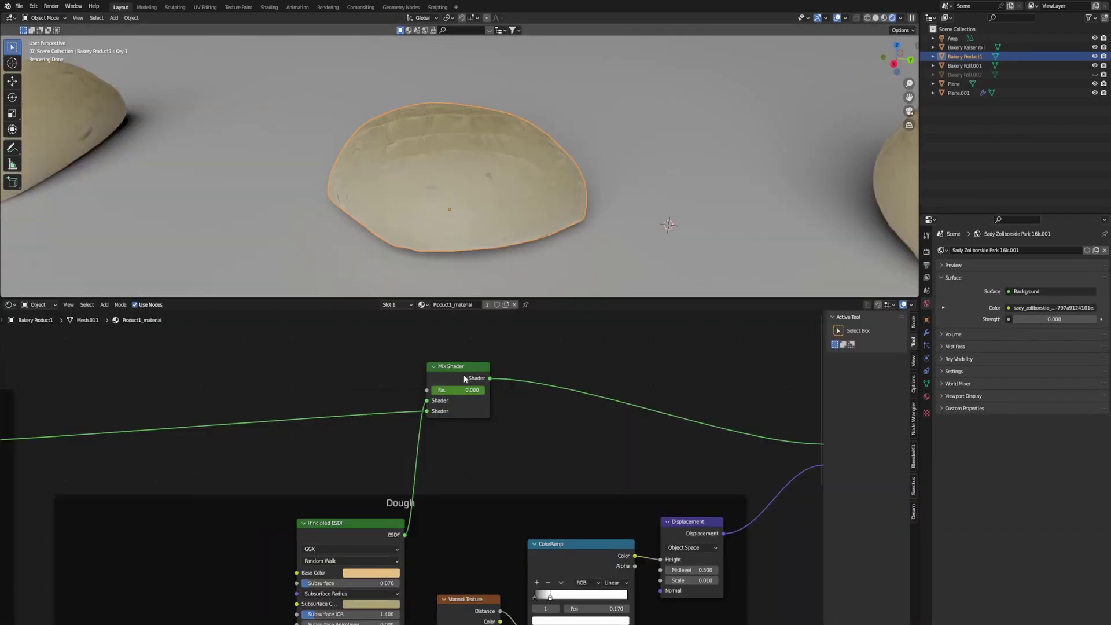
# Step: Scrub the Mix Shader factor in Product1_material and examine the Dough frame's roughness and displacement nodes
pyautogui.moveTo(464, 376); pyautogui.dragTo(447, 378)
pyautogui.moveTo(444, 392)
pyautogui.mouseDown()
pyautogui.moveTo(509, 392)
pyautogui.moveTo(441, 392)
pyautogui.mouseUp()
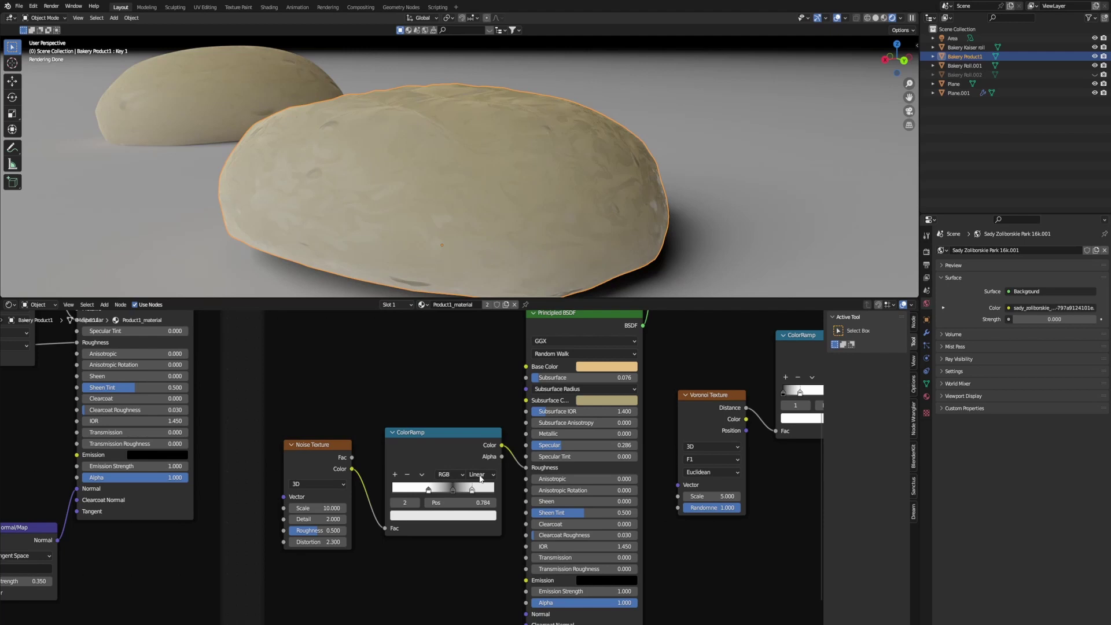
pyautogui.moveTo(445, 366); pyautogui.dragTo(388, 405, button='middle')
pyautogui.moveTo(501, 195); pyautogui.dragTo(419, 199, button='middle')
pyautogui.moveTo(644, 437); pyautogui.dragTo(442, 454, button='middle')
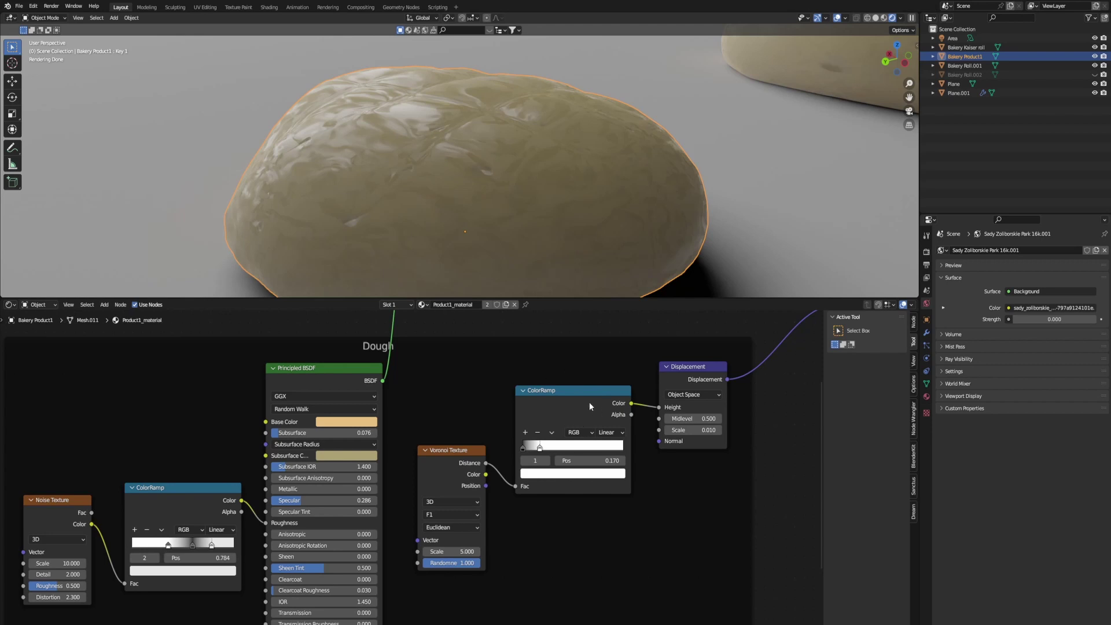
pyautogui.moveTo(589, 405); pyautogui.dragTo(433, 516, button='middle')
pyautogui.moveTo(416, 147); pyautogui.dragTo(441, 191, button='middle')
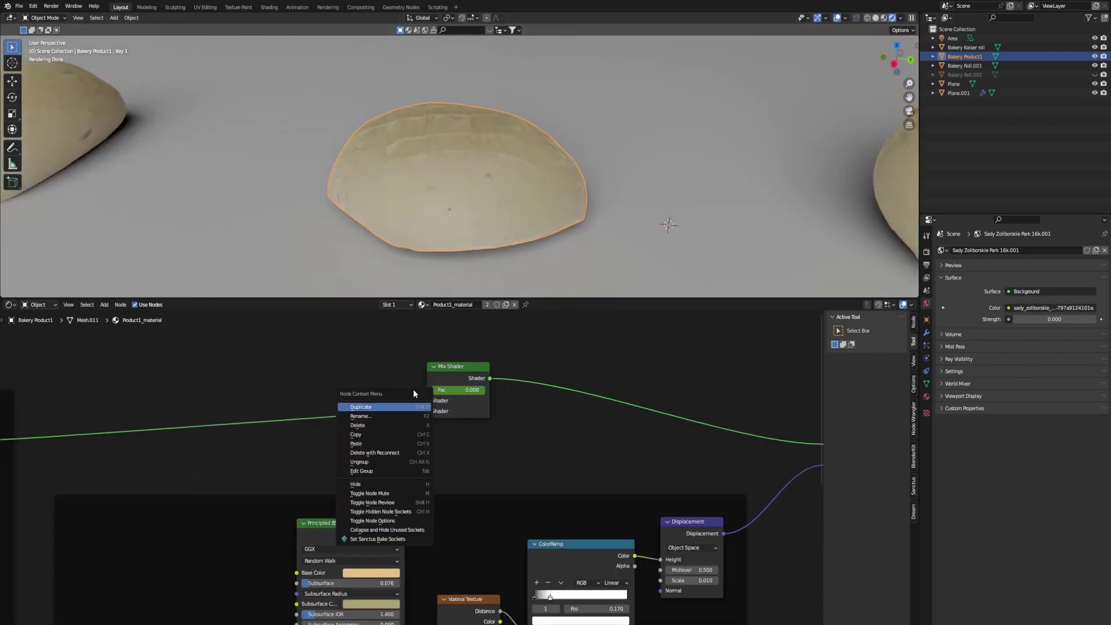
# Step: Reposition the Mix Shader node, and keyframe Bakery Product1's Key 1 shape key value at 1.000 on frame 0
pyautogui.moveTo(463, 379); pyautogui.dragTo(445, 393)
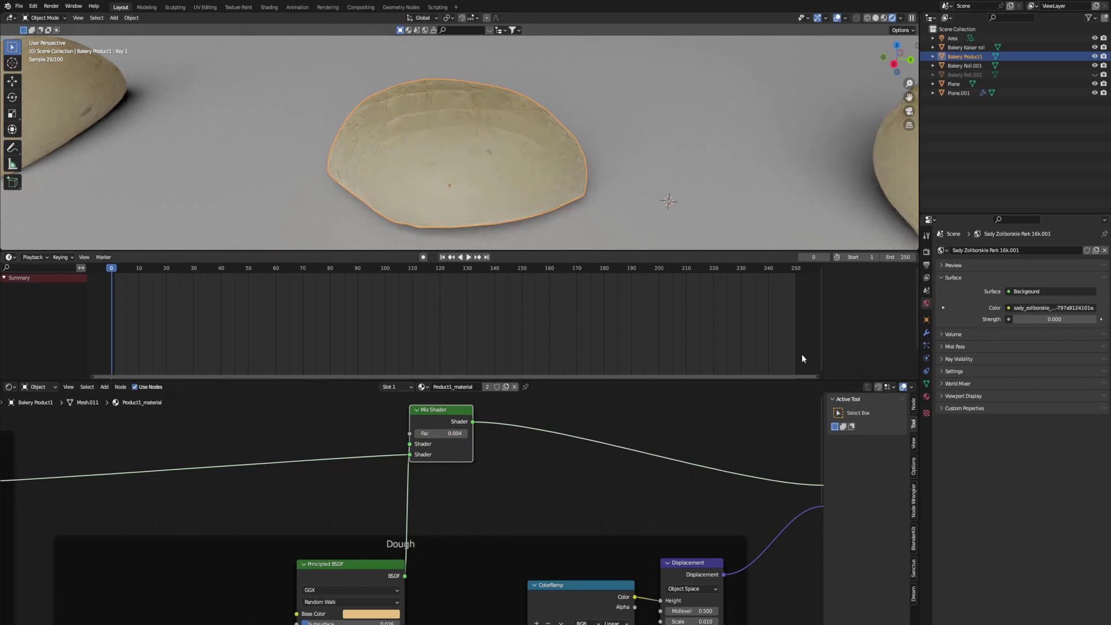
pyautogui.click(926, 384)
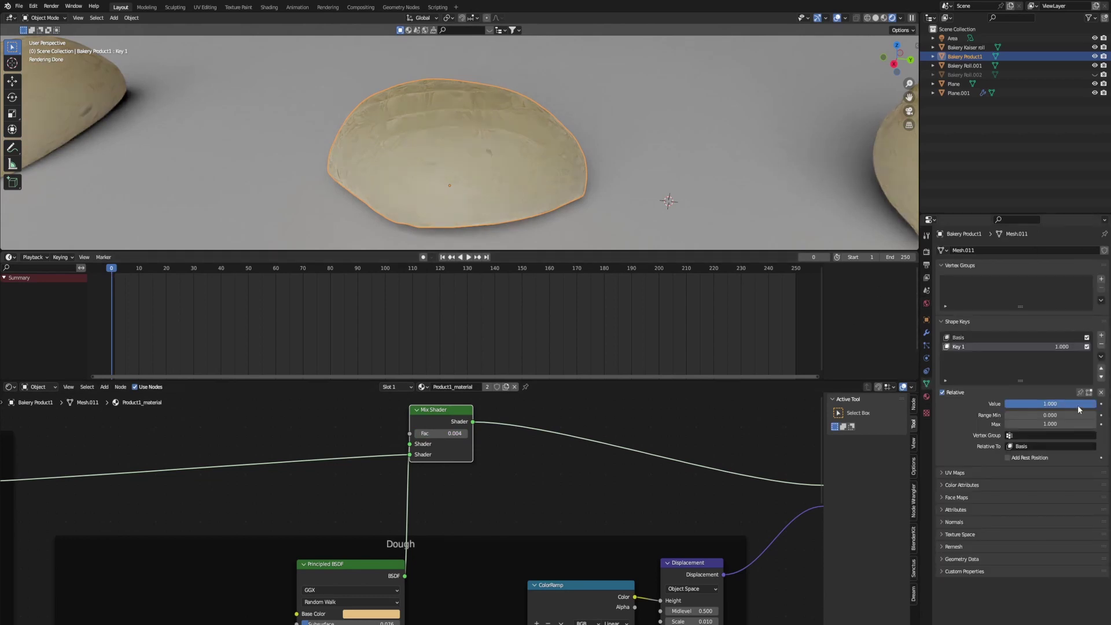
pyautogui.moveTo(1077, 409)
pyautogui.mouseDown()
pyautogui.moveTo(1007, 408)
pyautogui.moveTo(1098, 407)
pyautogui.mouseUp()
pyautogui.scroll(-1, 509, 99)
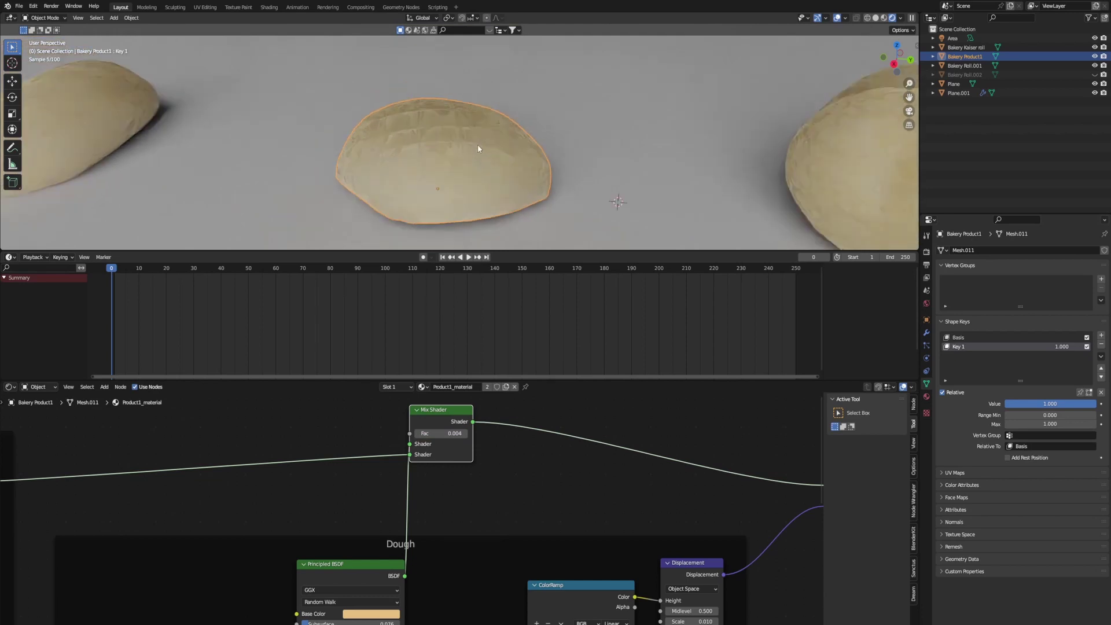
pyautogui.keyDown('shift'); pyautogui.moveTo(470, 185); pyautogui.dragTo(465, 195, button='middle'); pyautogui.keyUp('shift')
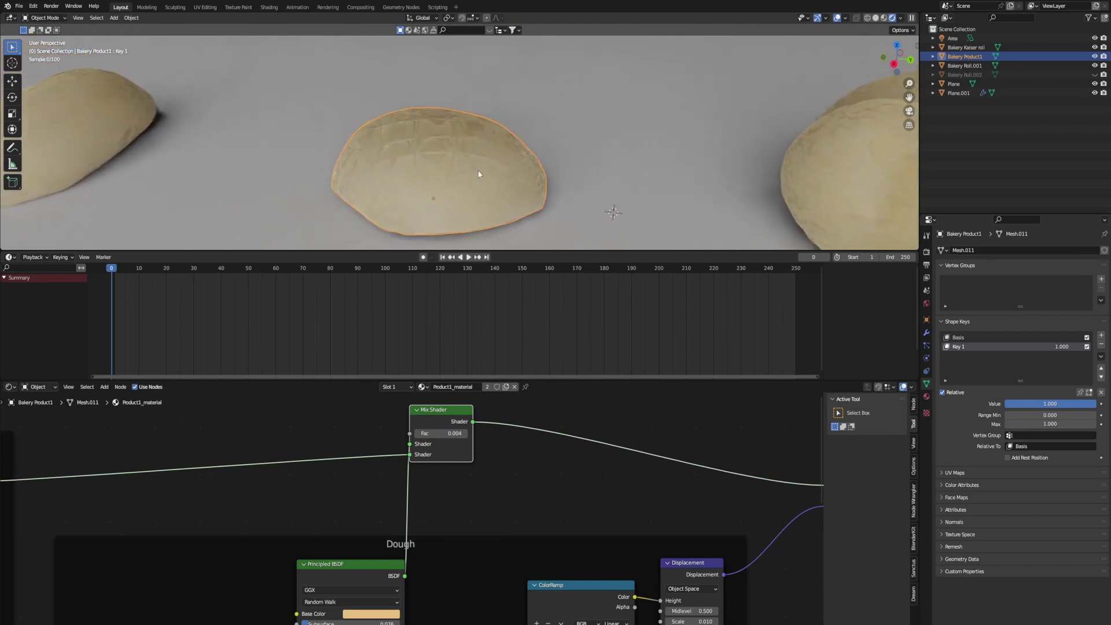
pyautogui.click(1099, 404)
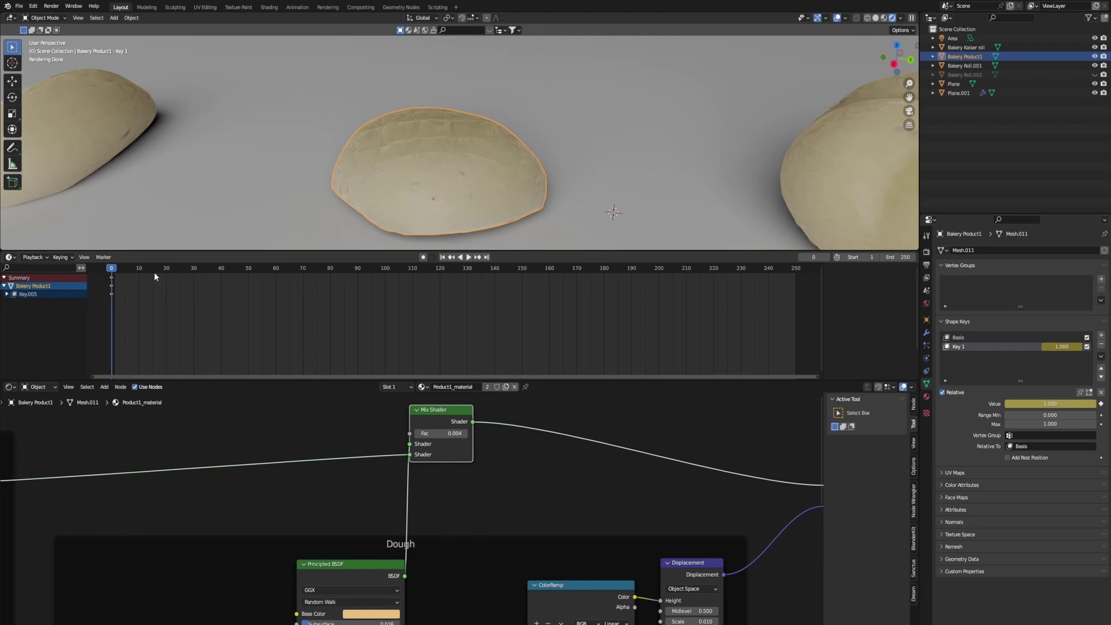
# Step: Keyframe Bakery Product1's Key 1 shape key value at 0.000 on frame 41
pyautogui.moveTo(211, 273); pyautogui.dragTo(219, 272)
pyautogui.moveTo(223, 269)
pyautogui.mouseDown()
pyautogui.moveTo(238, 269)
pyautogui.moveTo(225, 271)
pyautogui.mouseUp()
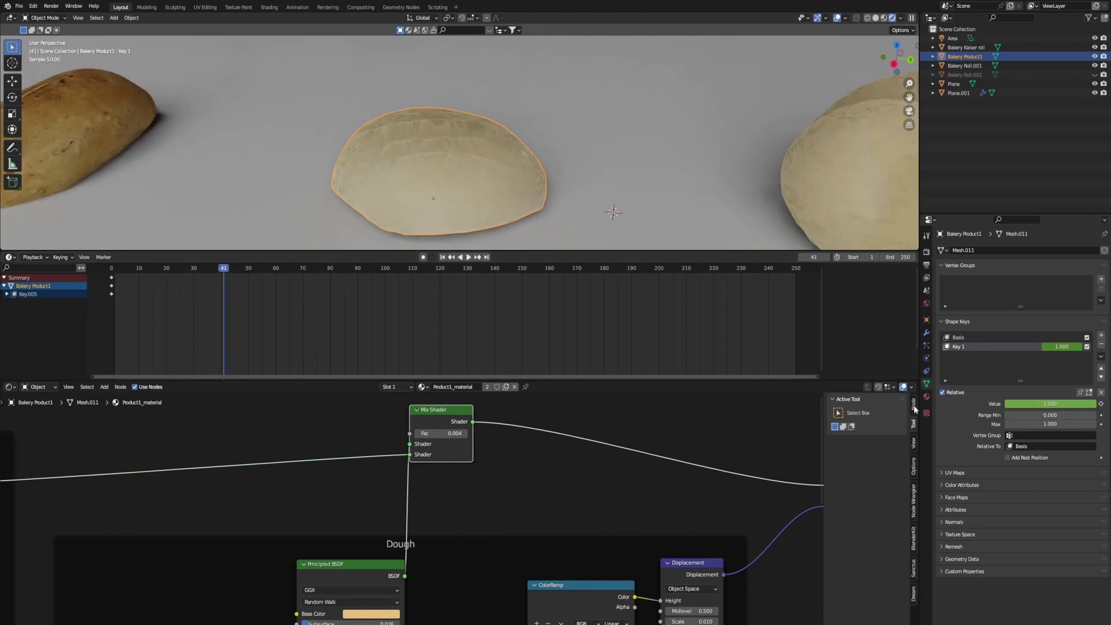
pyautogui.click(1050, 404)
pyautogui.write('0')
pyautogui.press('Return')
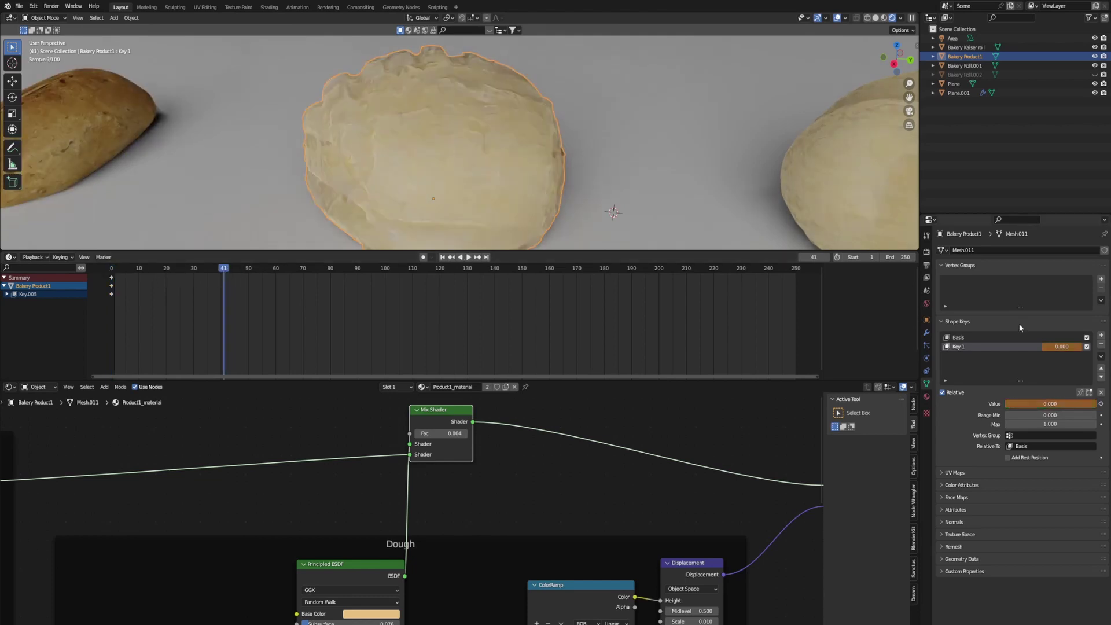
pyautogui.click(1100, 403)
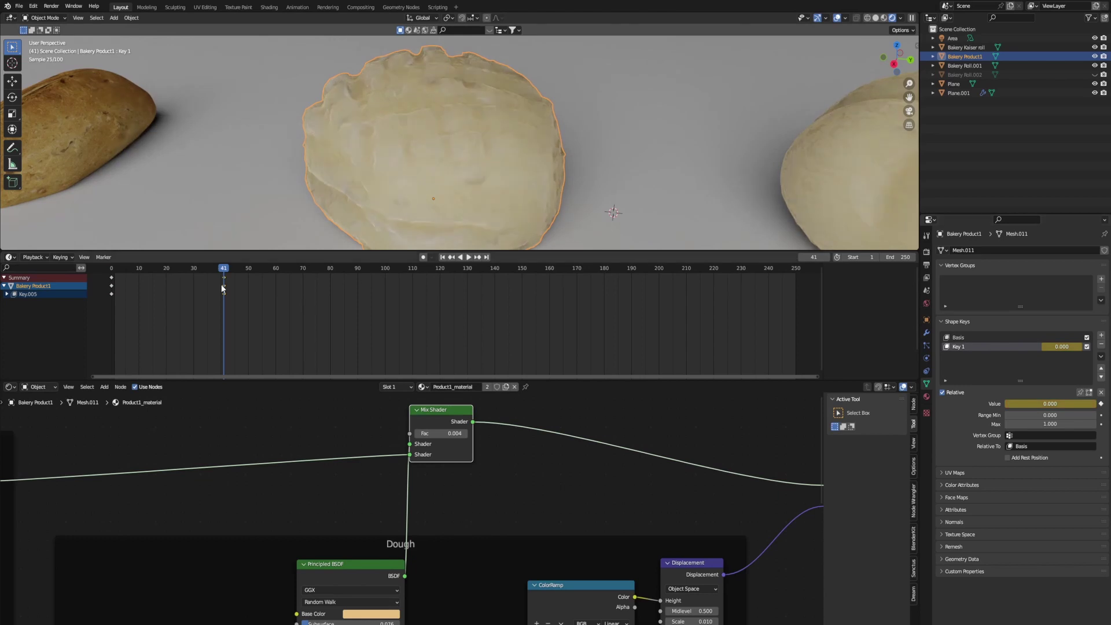
# Step: Keyframe the Mix Shader factor of Product1_material at 0.004 on frame 1 and at 1.000 on frame 42
pyautogui.click(114, 269)
pyautogui.press('space')
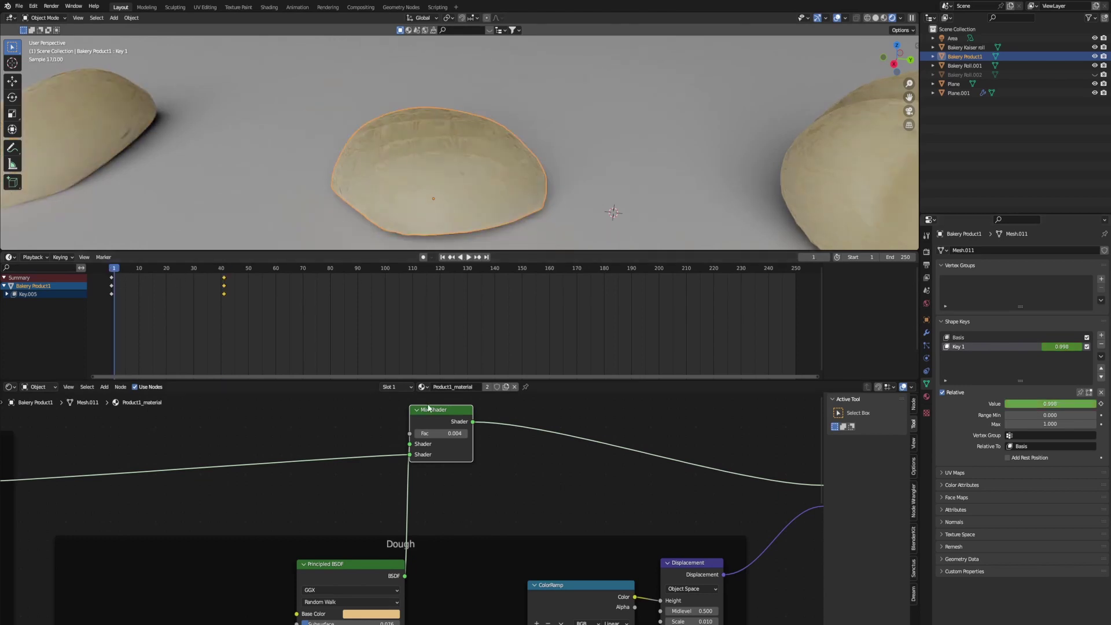
pyautogui.press('i')
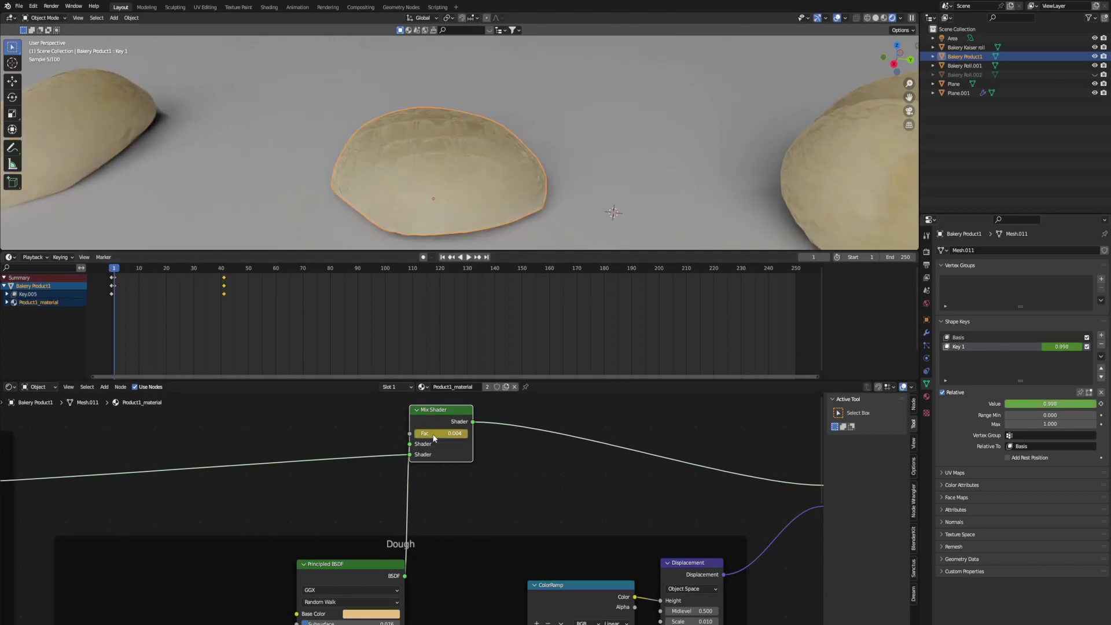
pyautogui.click(227, 271)
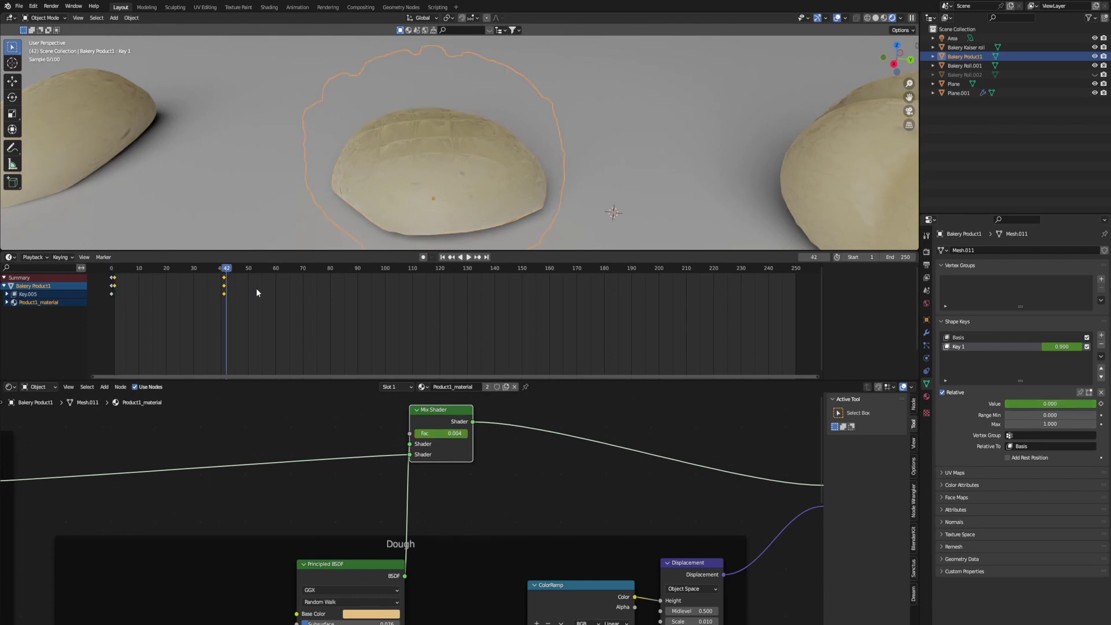
pyautogui.moveTo(424, 433); pyautogui.dragTo(467, 433)
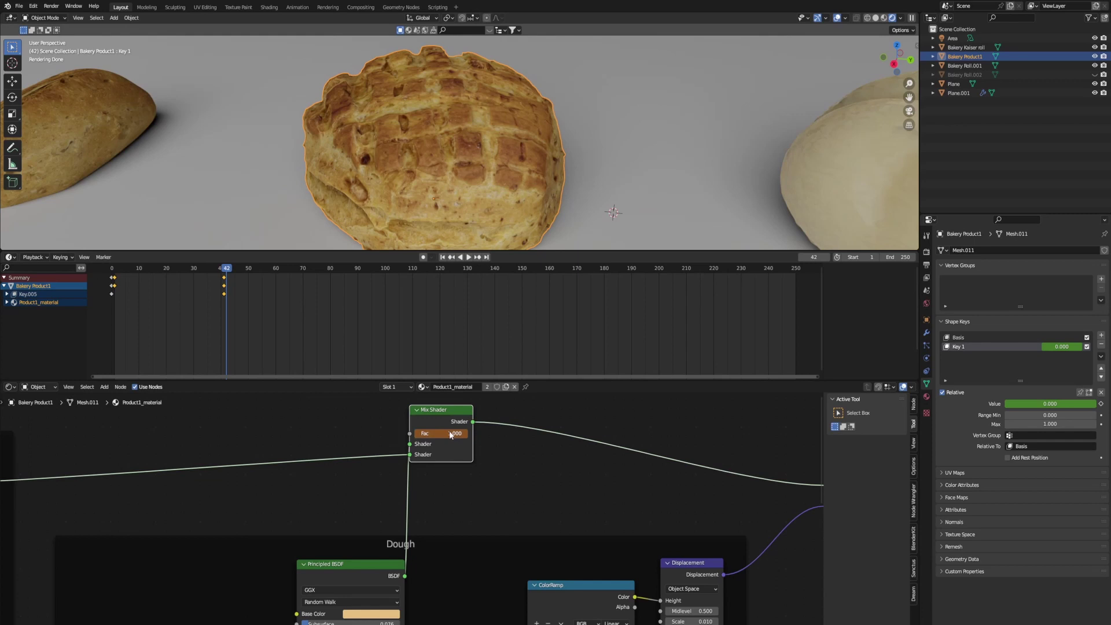
# Step: Scrub back to frame 0 and replay the timeline to preview the baking transition on all three breads
pyautogui.moveTo(137, 264); pyautogui.dragTo(111, 266)
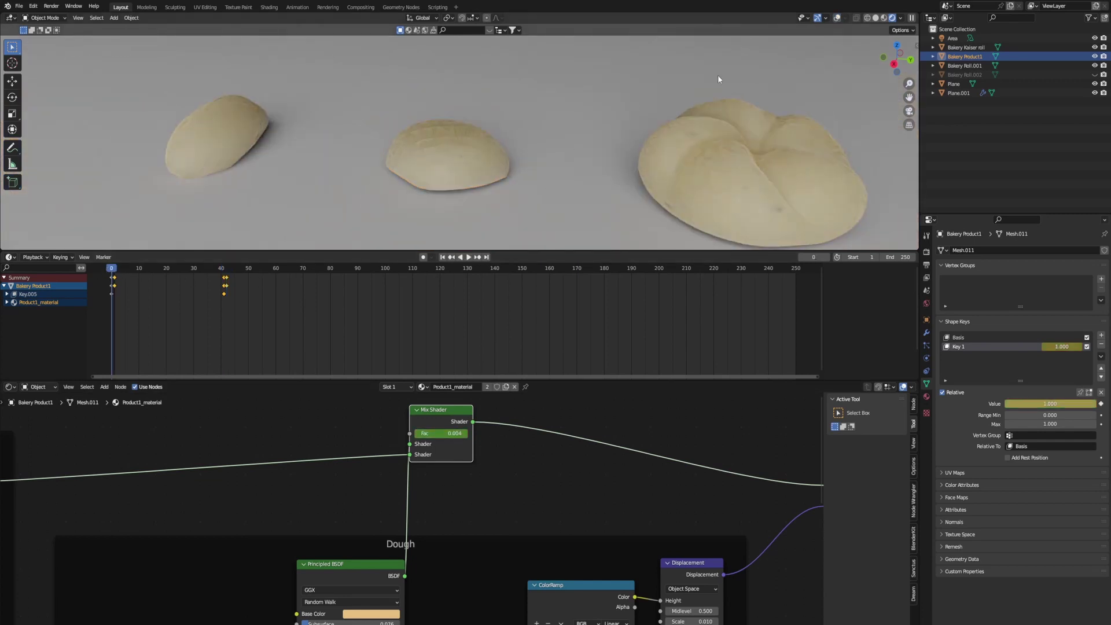
pyautogui.keyDown('shift'); pyautogui.moveTo(557, 140); pyautogui.dragTo(558, 155, button='middle'); pyautogui.keyUp('shift')
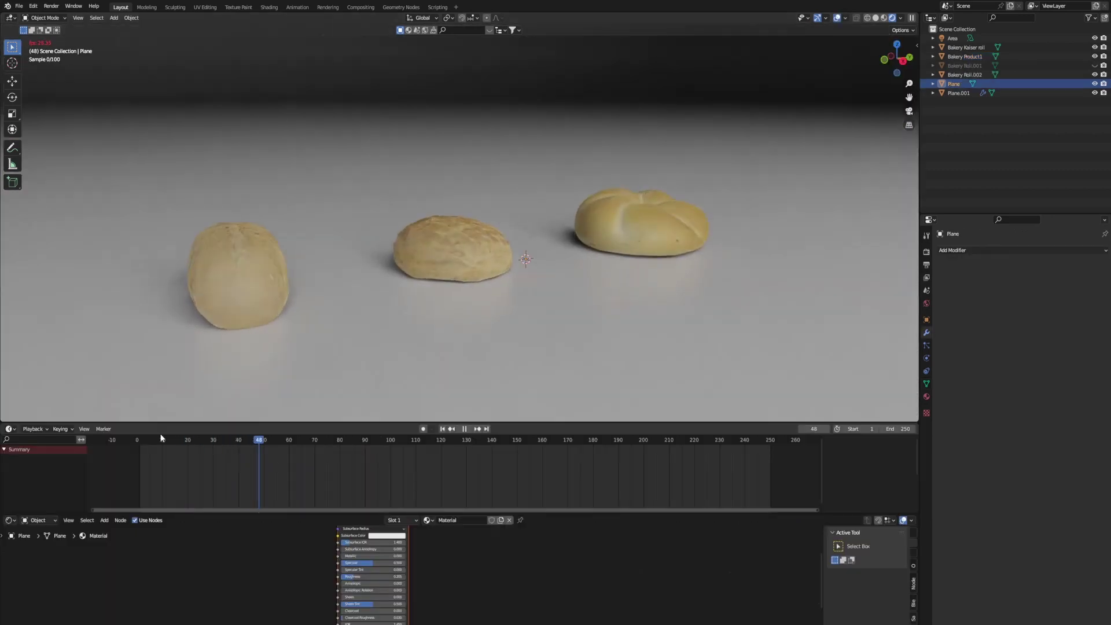
pyautogui.click(142, 440)
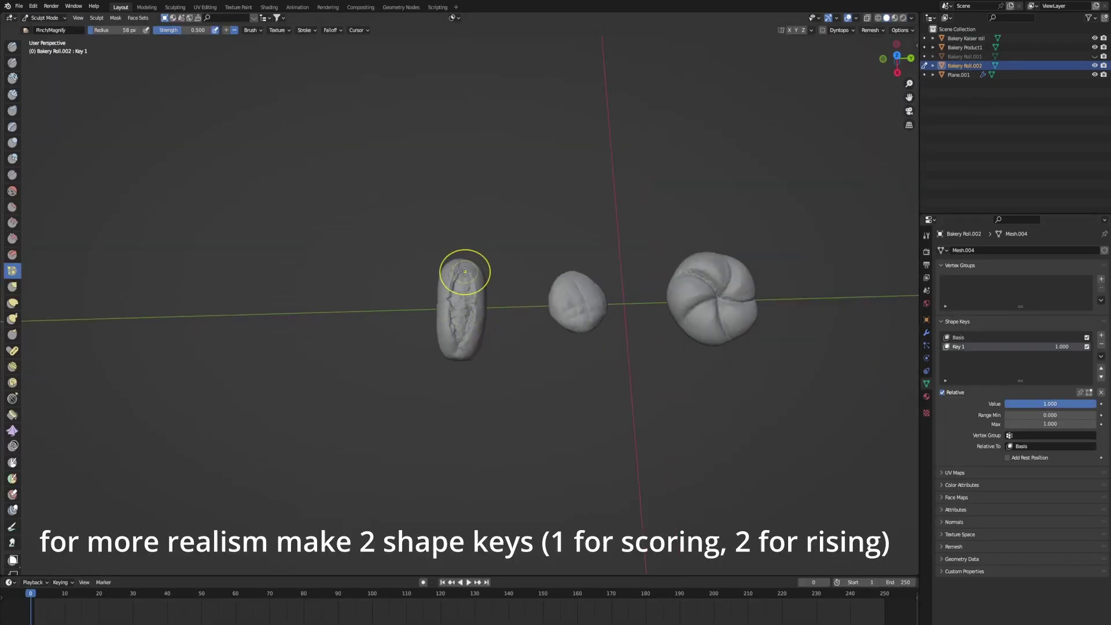
# Step: Sculpt the score line along the top of Bakery Roll.002 on Key 1 with the Pinch/Magnify brush
pyautogui.scroll(-3, 459, 270)
pyautogui.scroll(5, 459, 268)
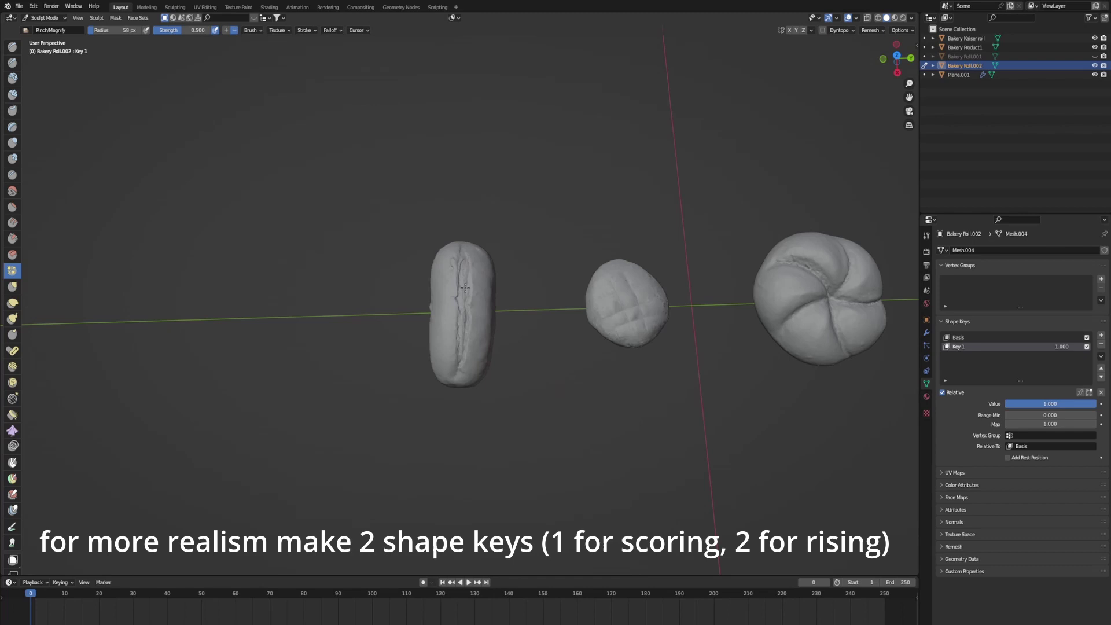
pyautogui.moveTo(465, 287); pyautogui.dragTo(466, 265)
pyautogui.moveTo(544, 378); pyautogui.dragTo(602, 248, button='middle')
pyautogui.scroll(3, 602, 248)
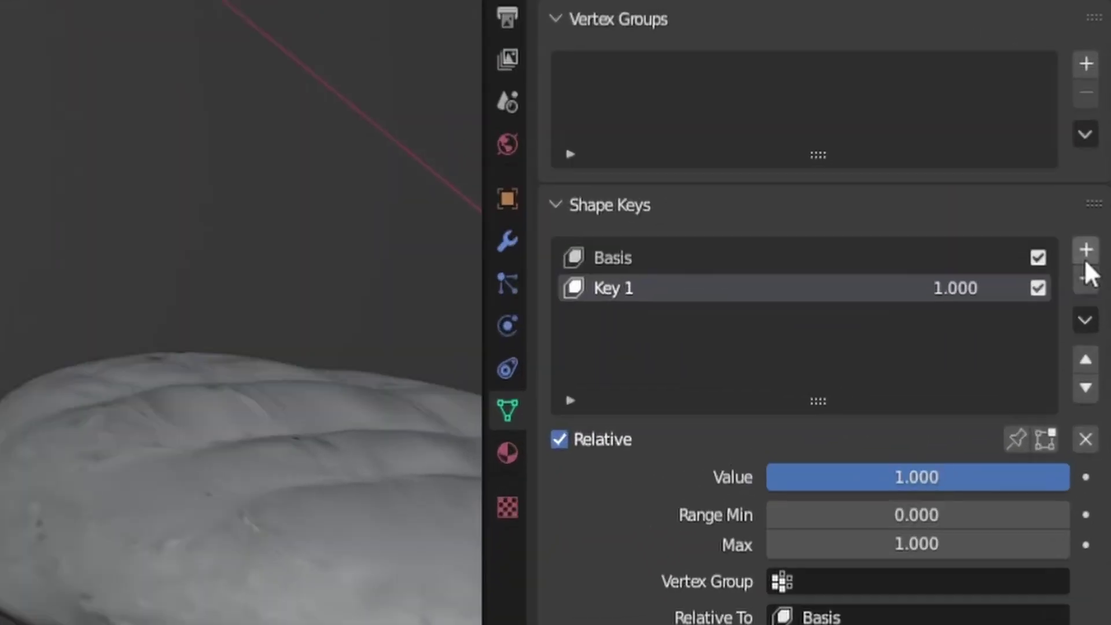
# Step: Add a second shape key to Bakery Roll.002, raise its value, and sculpt the dough smaller for the rising stage
pyautogui.click(1085, 250)
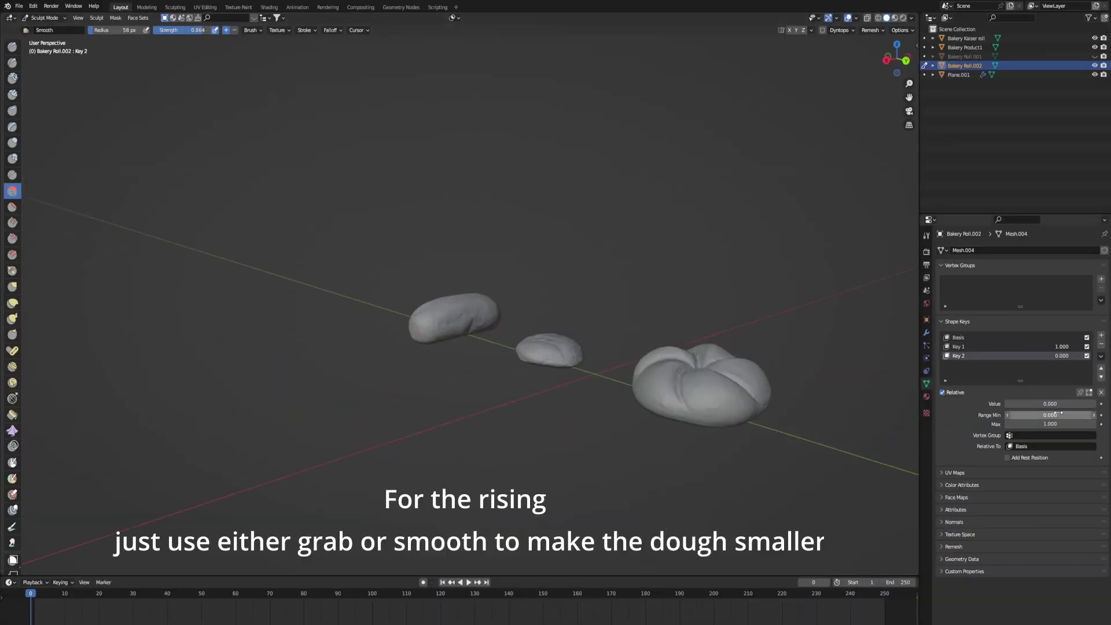
pyautogui.moveTo(1054, 404); pyautogui.dragTo(1099, 404)
pyautogui.moveTo(418, 334); pyautogui.dragTo(412, 309)
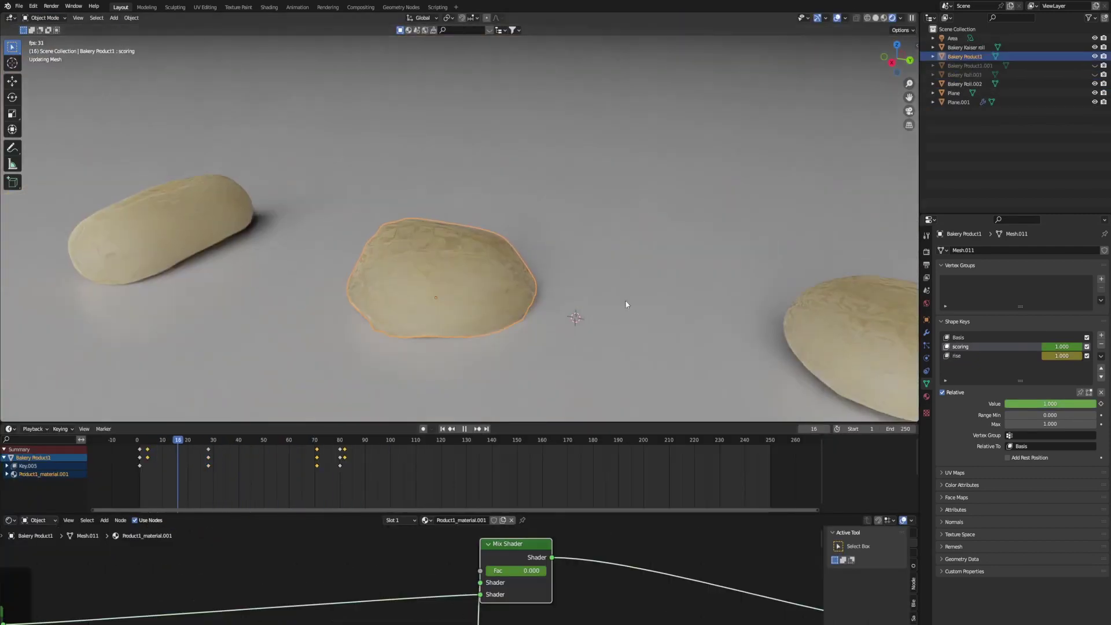
# Step: Select the ground plane in place of Bakery Product1 to watch the scoring, rising and baking animation without its outline
pyautogui.click(622, 347)
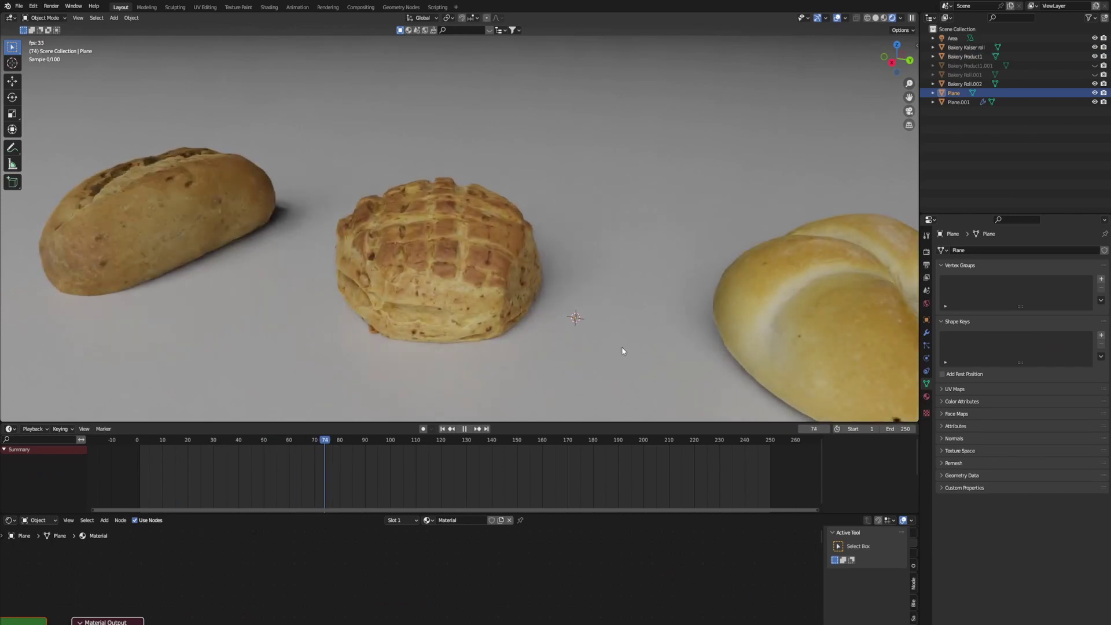